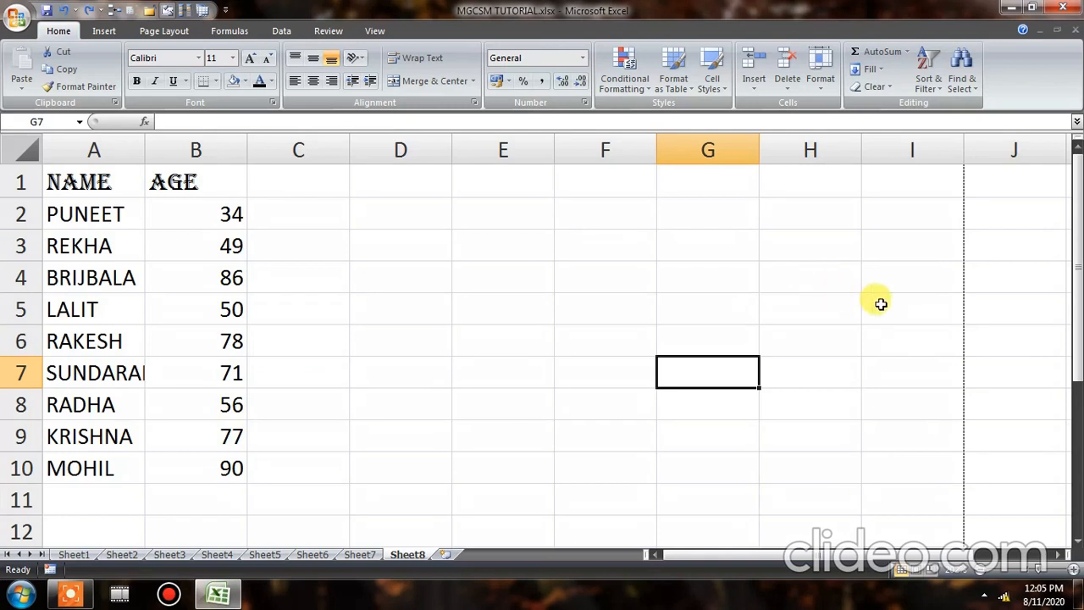
Step: Turn on filtering for the NAME and AGE table in A1:B10
drag(244, 477, 81, 178)
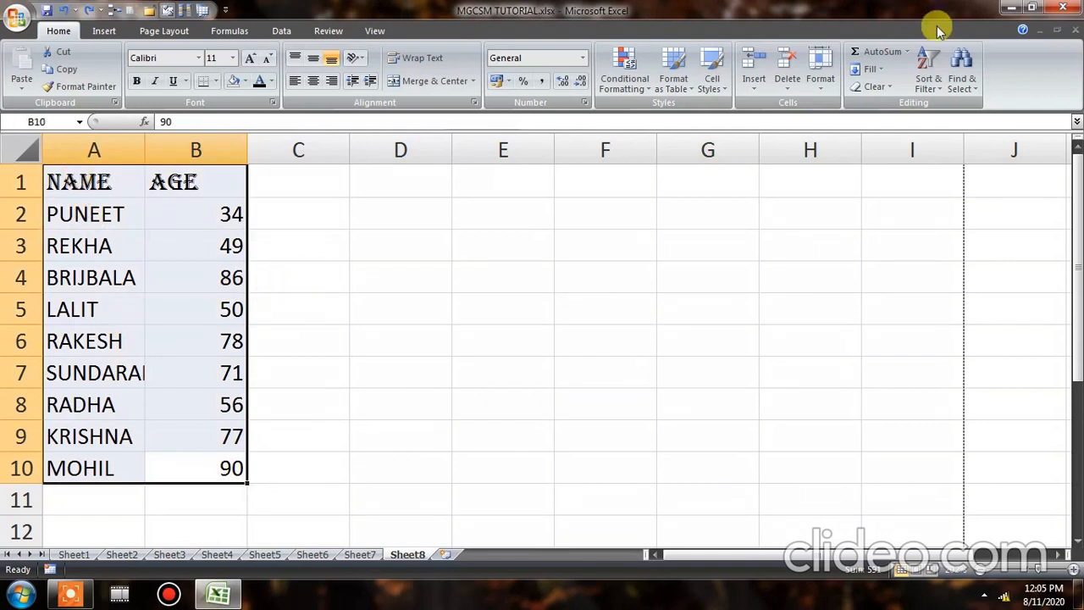
click(935, 91)
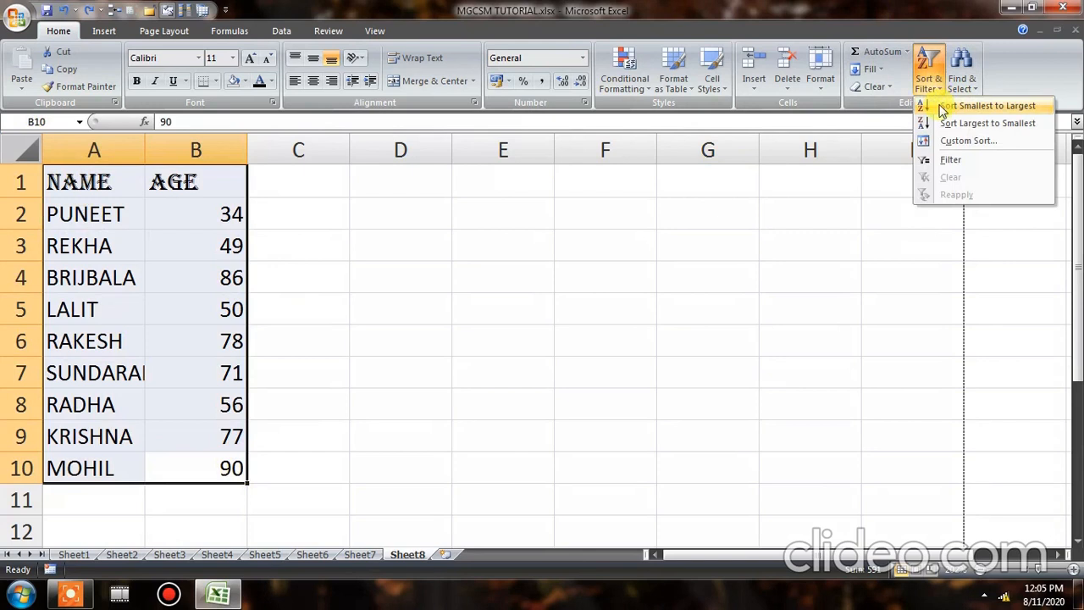
click(949, 161)
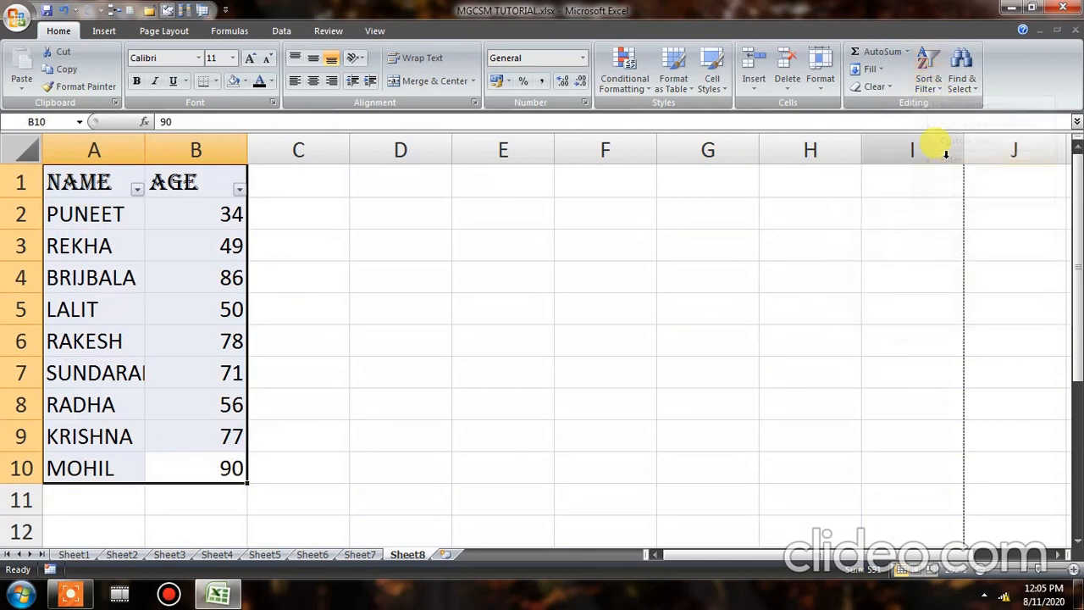
Step: Filter the NAME column to show only the entries from rows 6 and 7
click(136, 189)
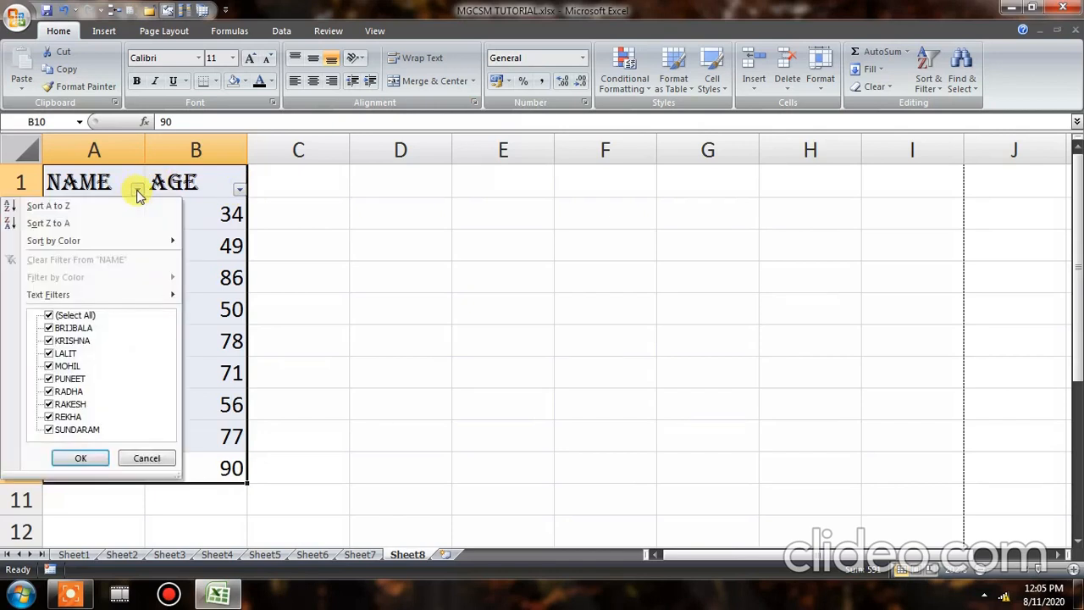
click(49, 315)
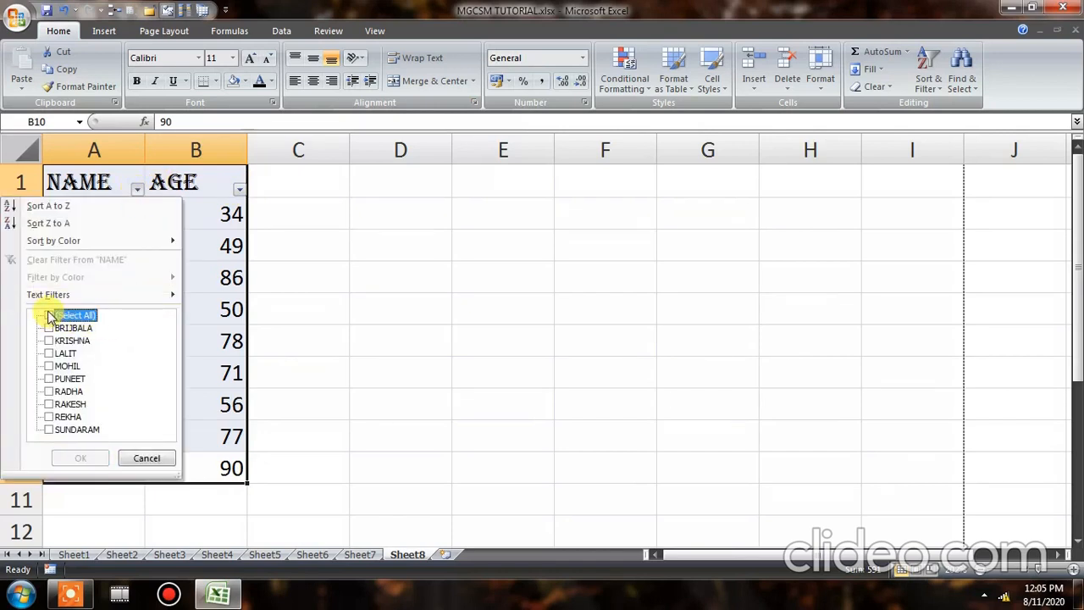
click(49, 406)
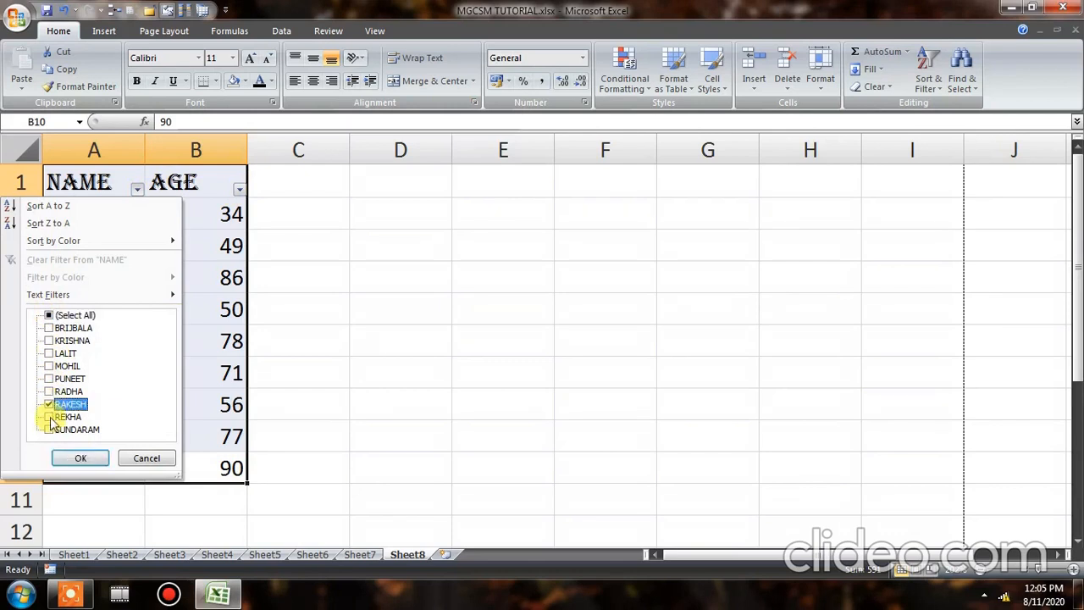
click(49, 429)
click(81, 457)
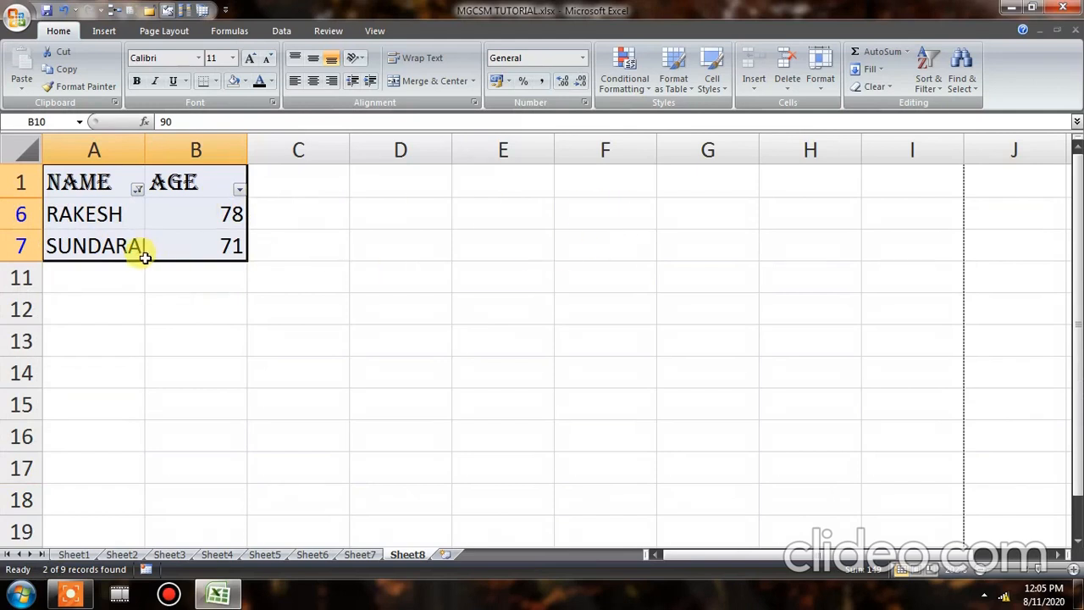
Step: Add the row 4 entry to the NAME column filter, and clear the filter to restore all records
click(137, 188)
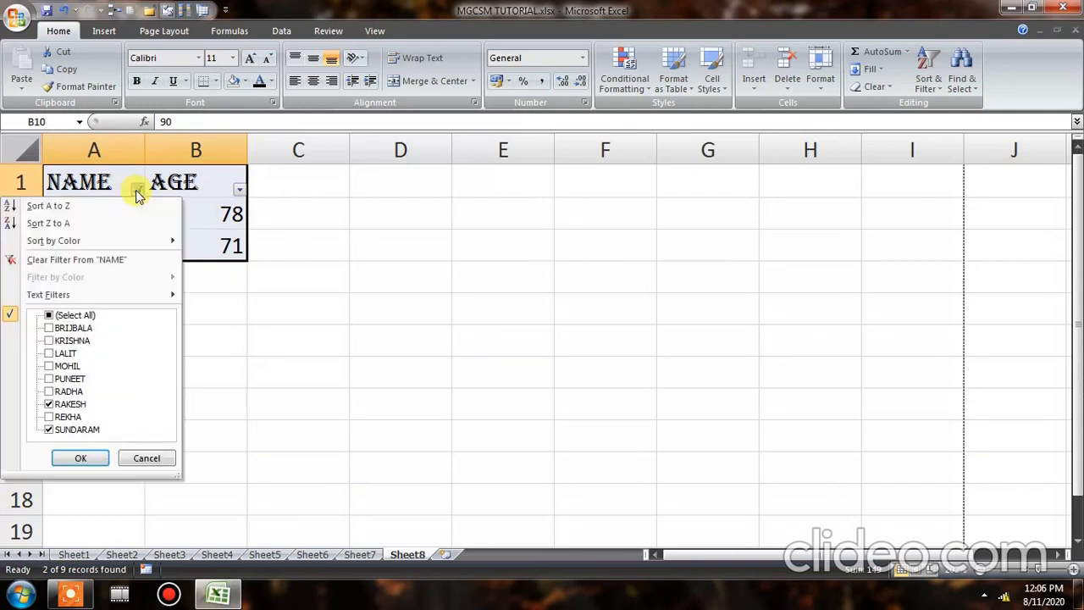
click(49, 329)
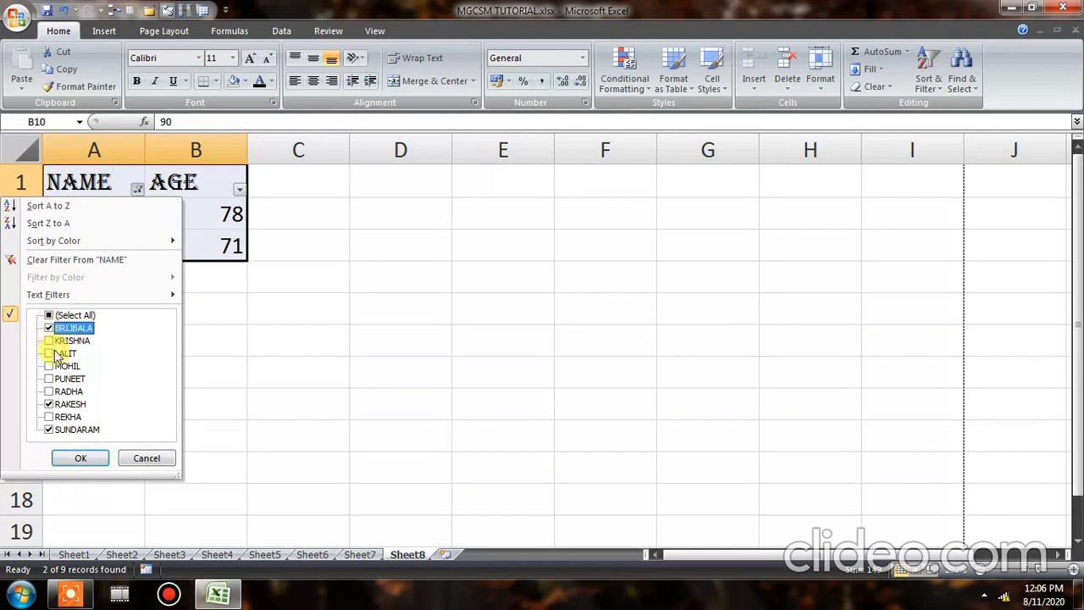
click(78, 457)
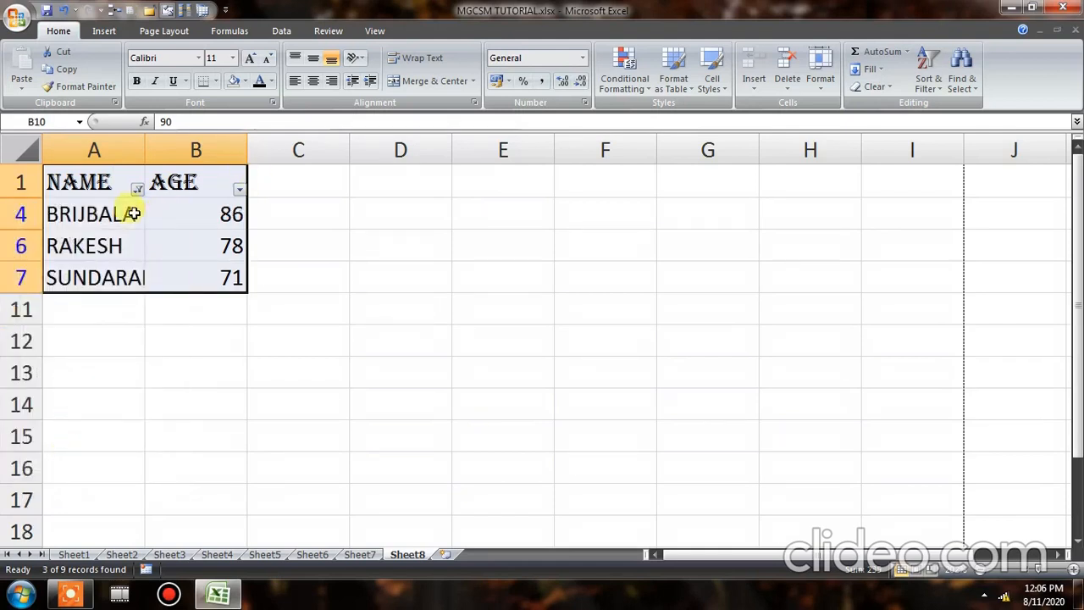
click(930, 81)
click(950, 179)
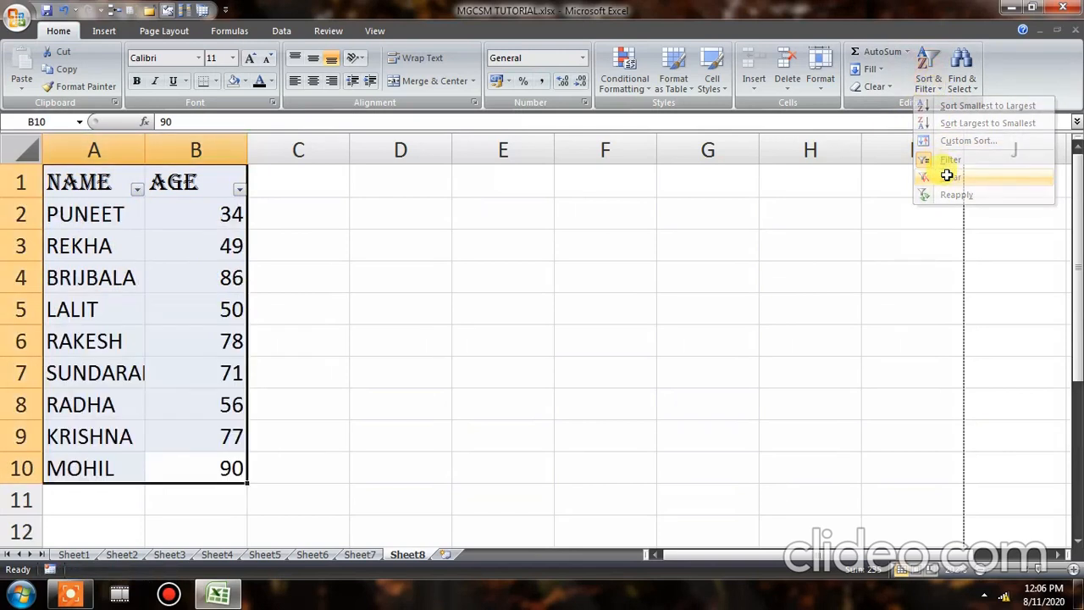
click(932, 82)
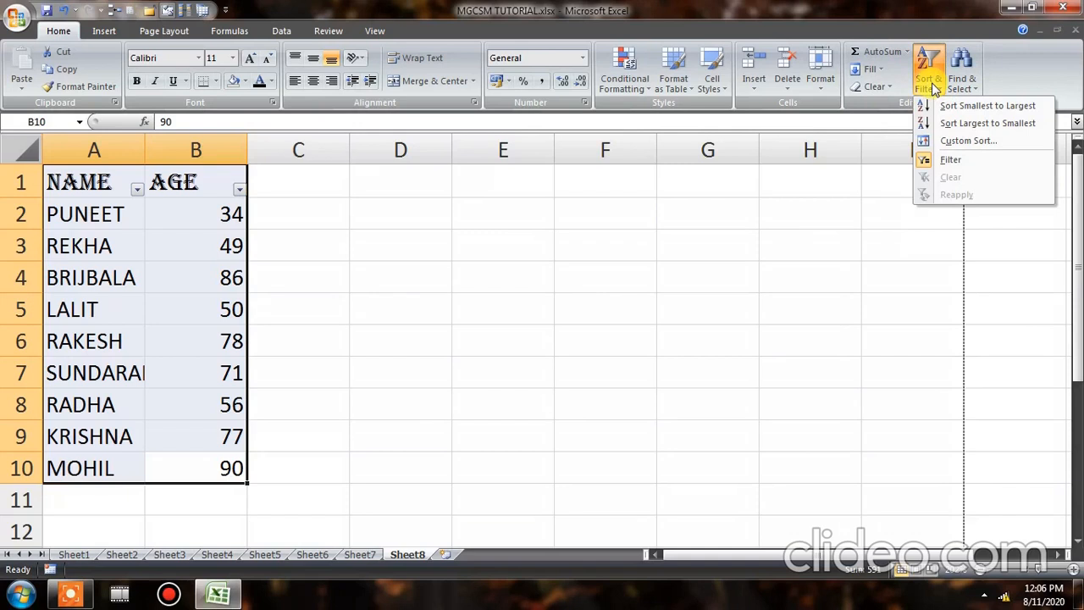
click(955, 142)
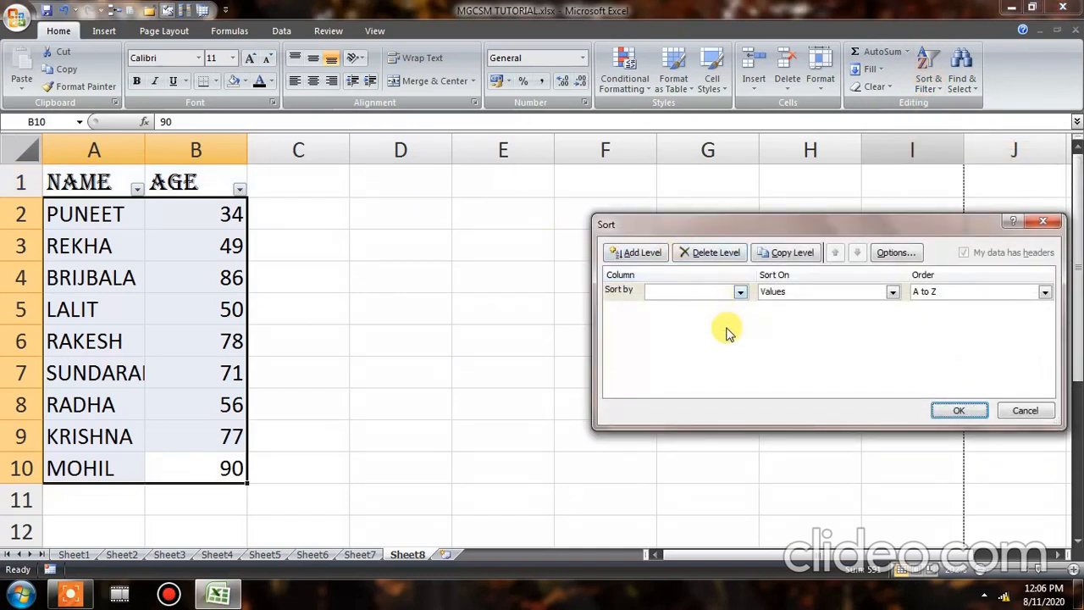
click(741, 294)
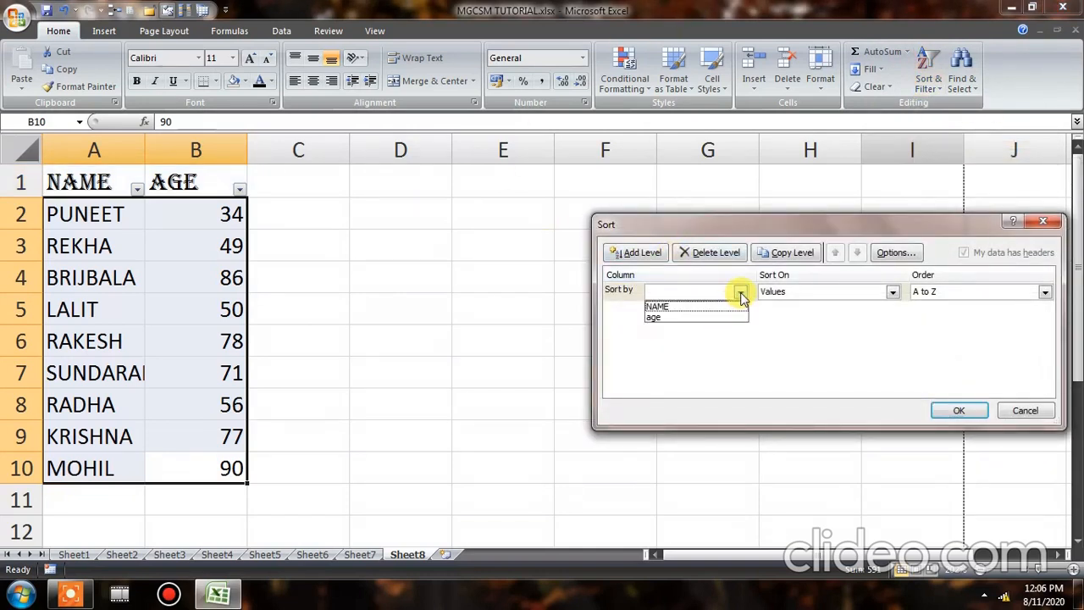
click(693, 306)
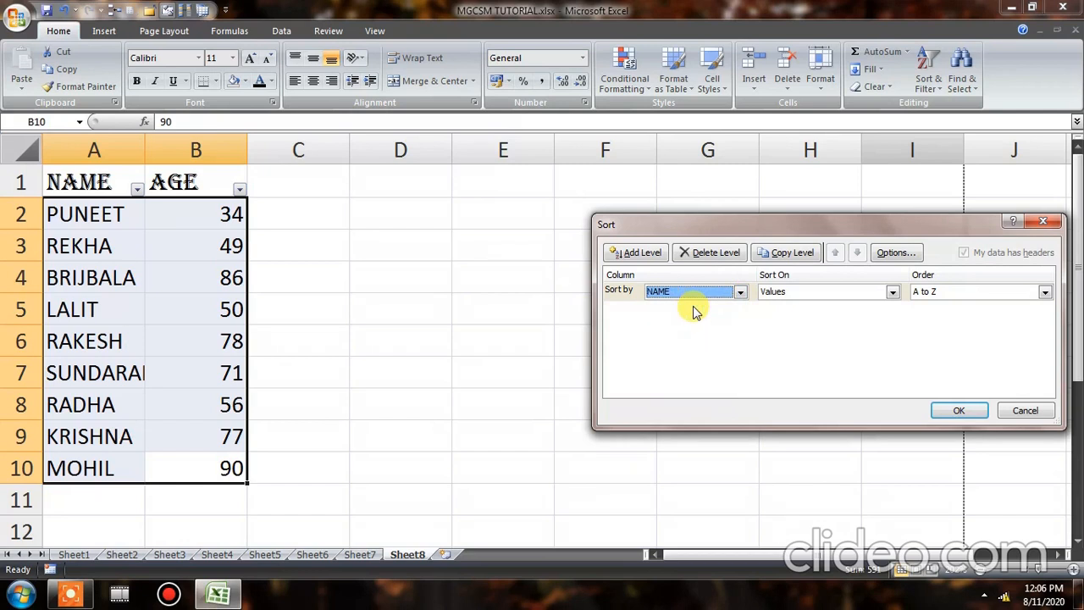
click(739, 292)
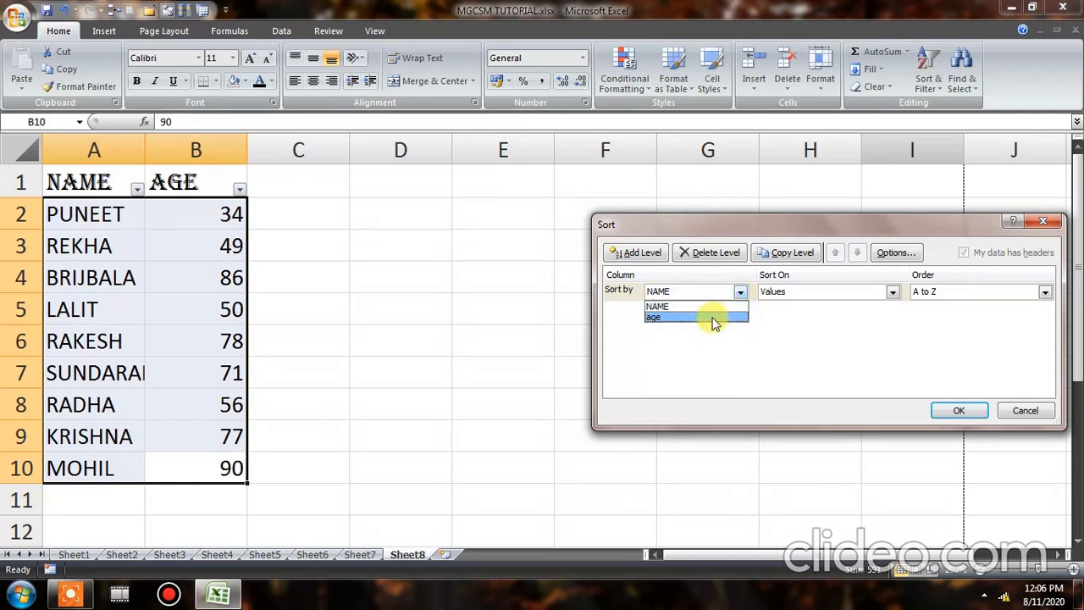
click(766, 339)
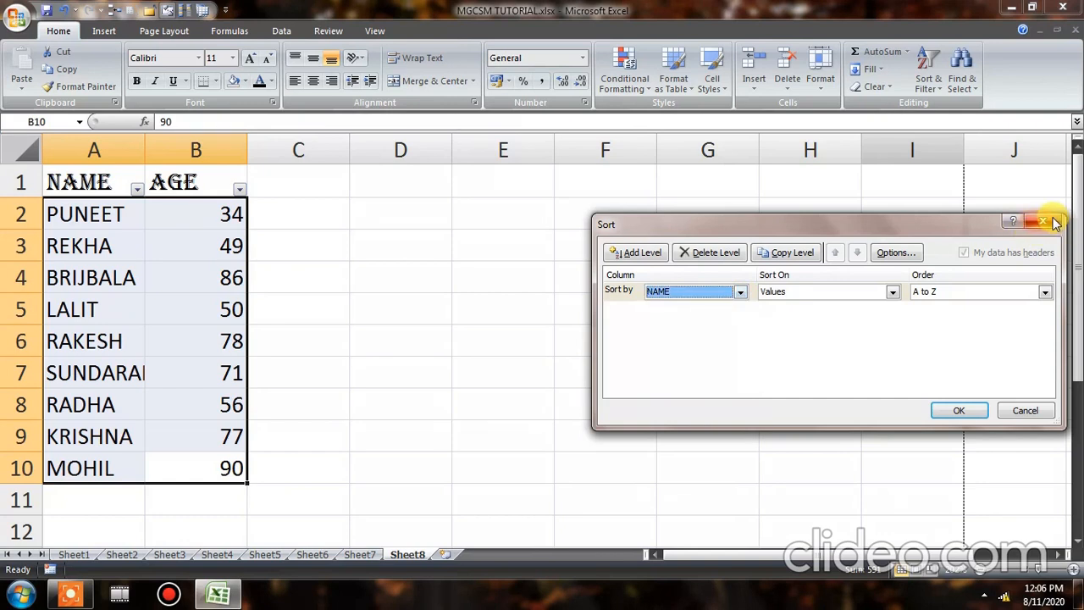
click(1050, 221)
click(496, 279)
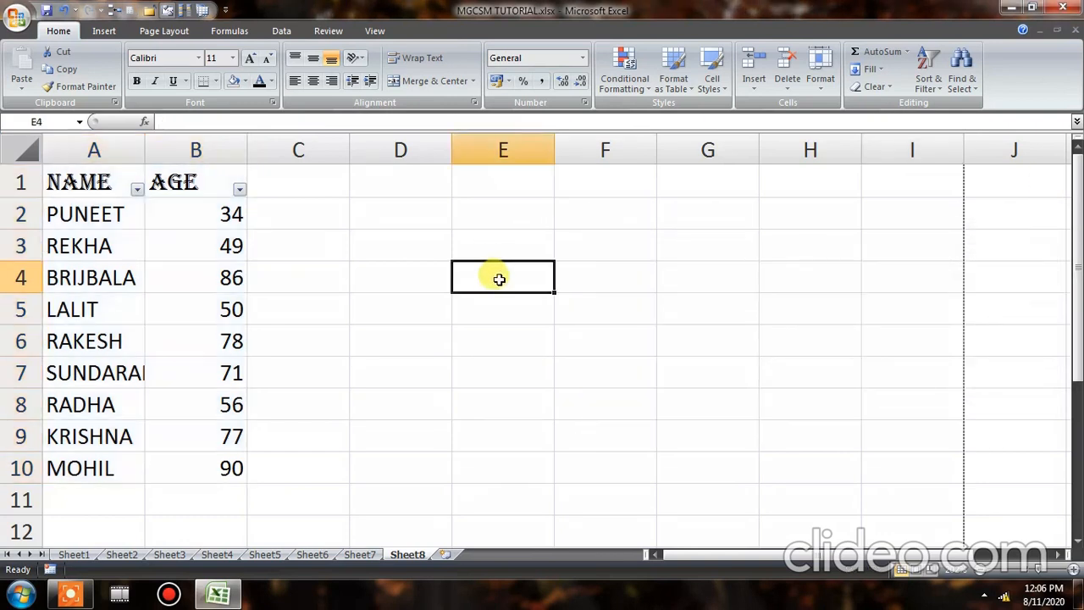
Step: Fill cell A4 with the standard red colour
click(87, 279)
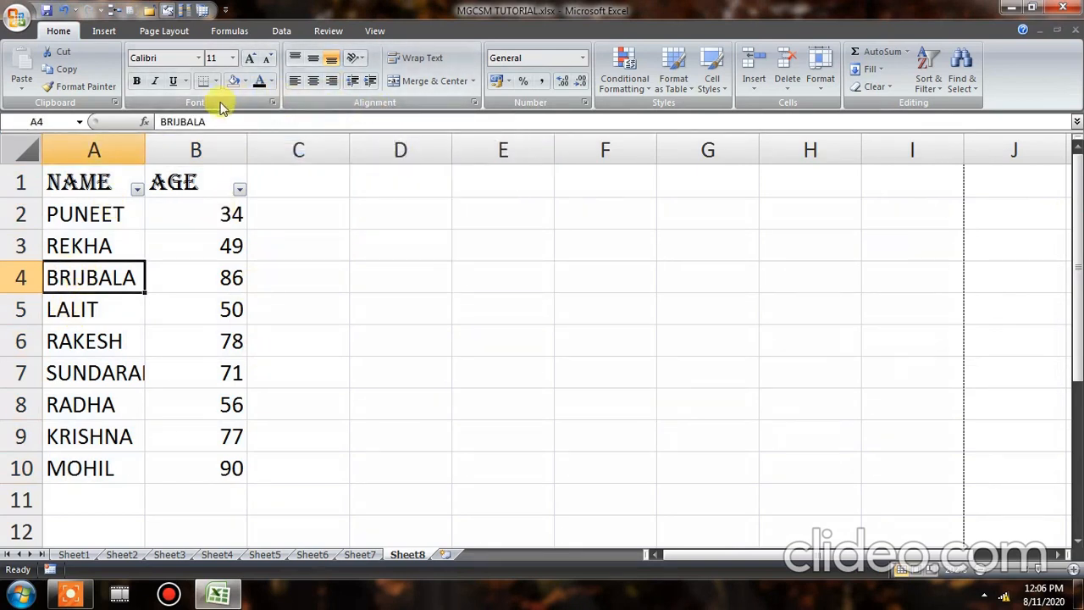
click(244, 80)
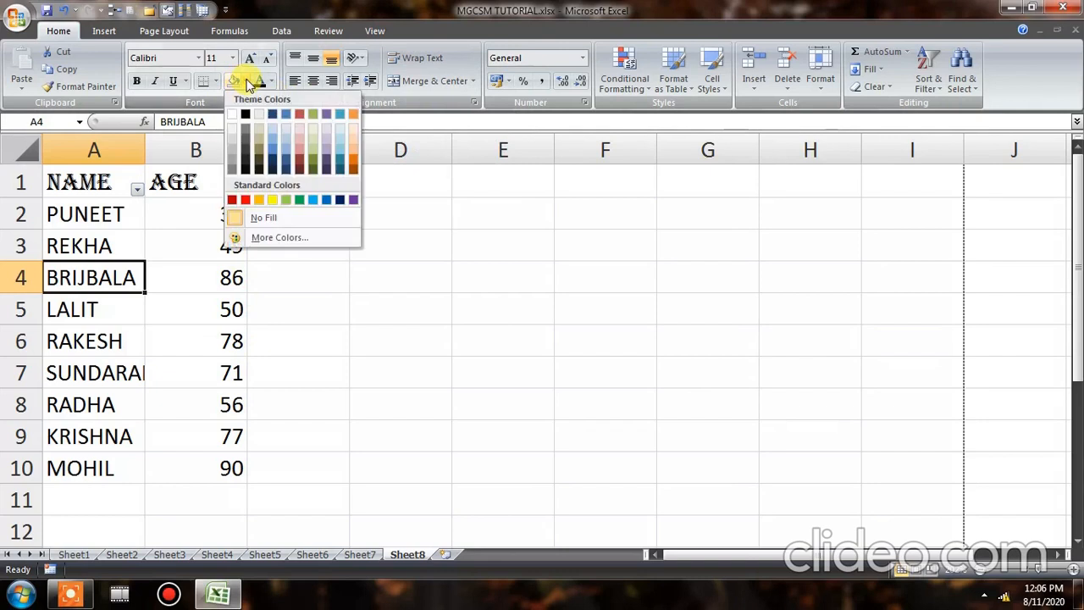
click(244, 200)
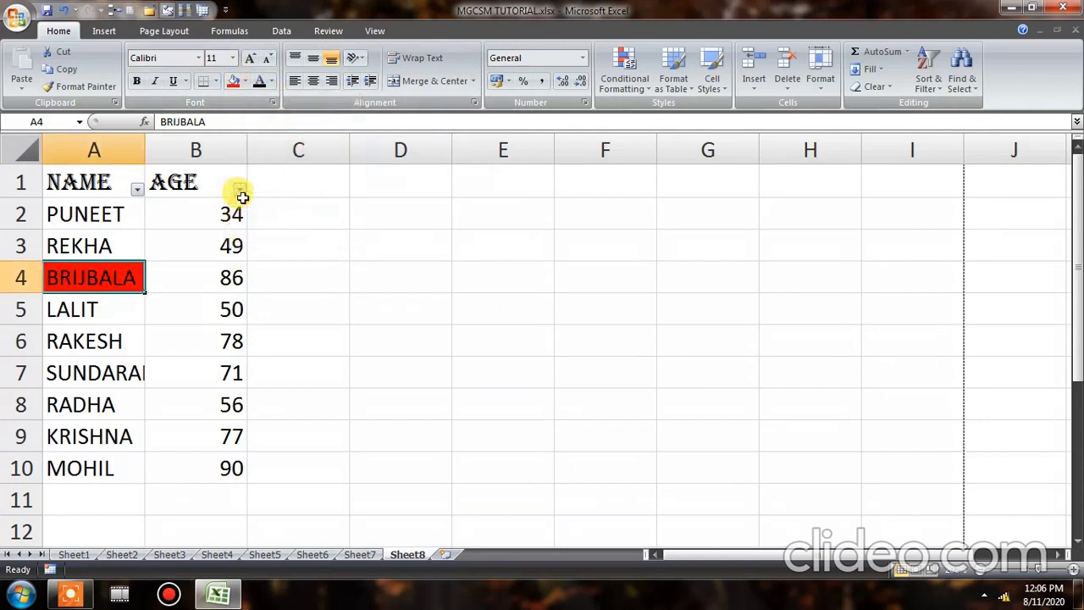
Step: Set the font colour of the age in cell B6 to standard green
click(224, 343)
click(271, 84)
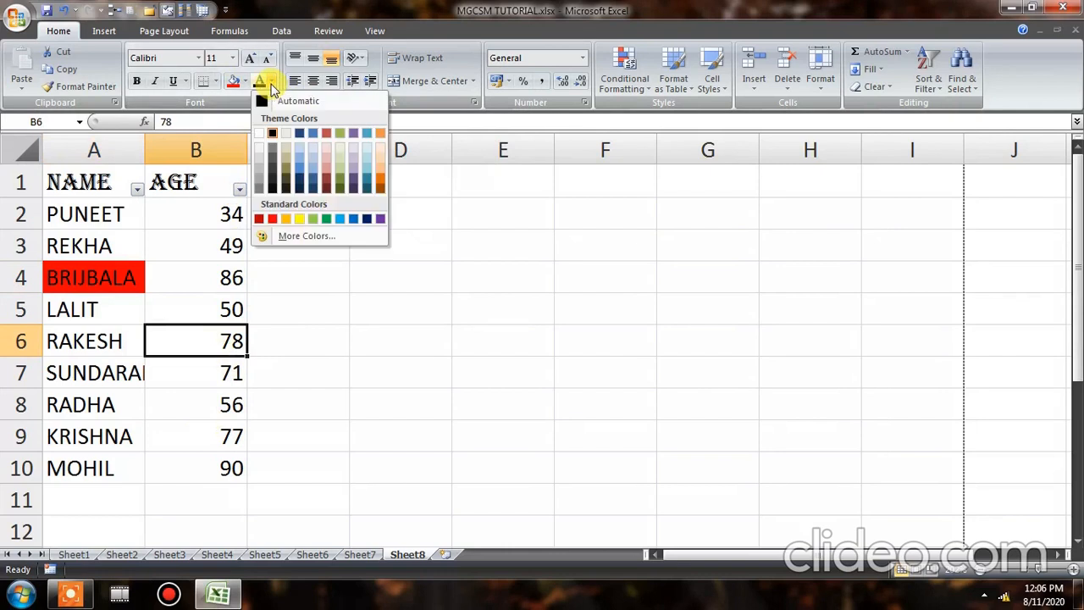
click(324, 218)
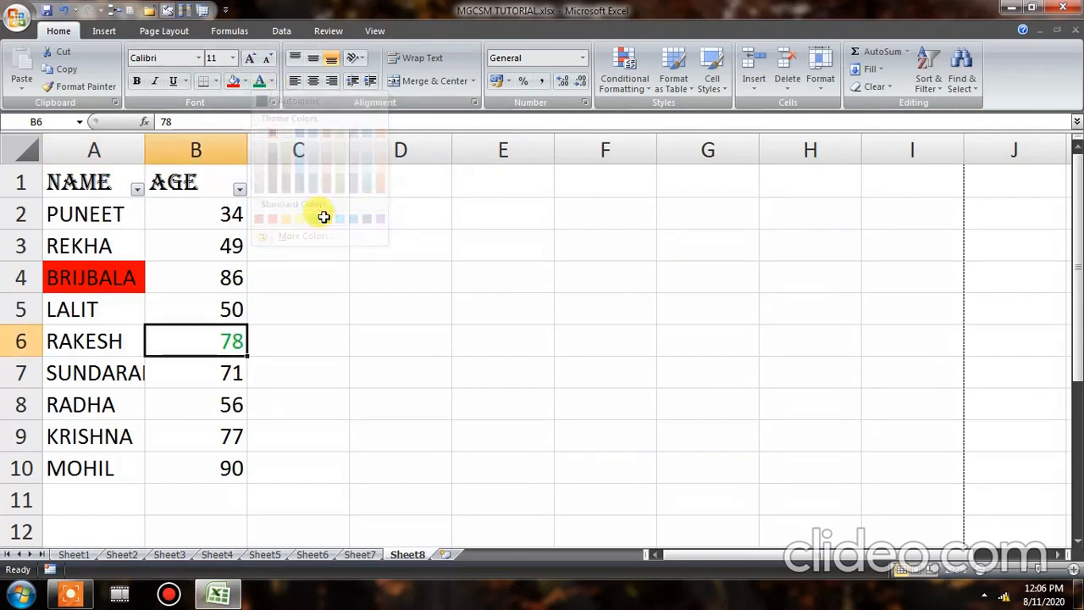
click(753, 404)
Step: Select the table range A1:B10 and turn off its filter
click(227, 477)
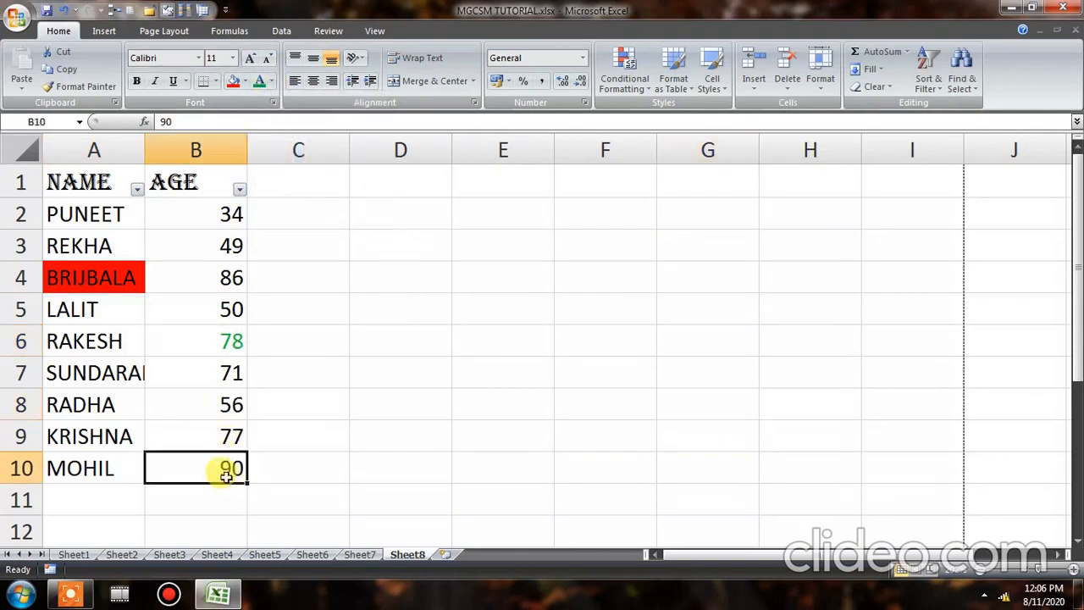
drag(227, 476, 62, 176)
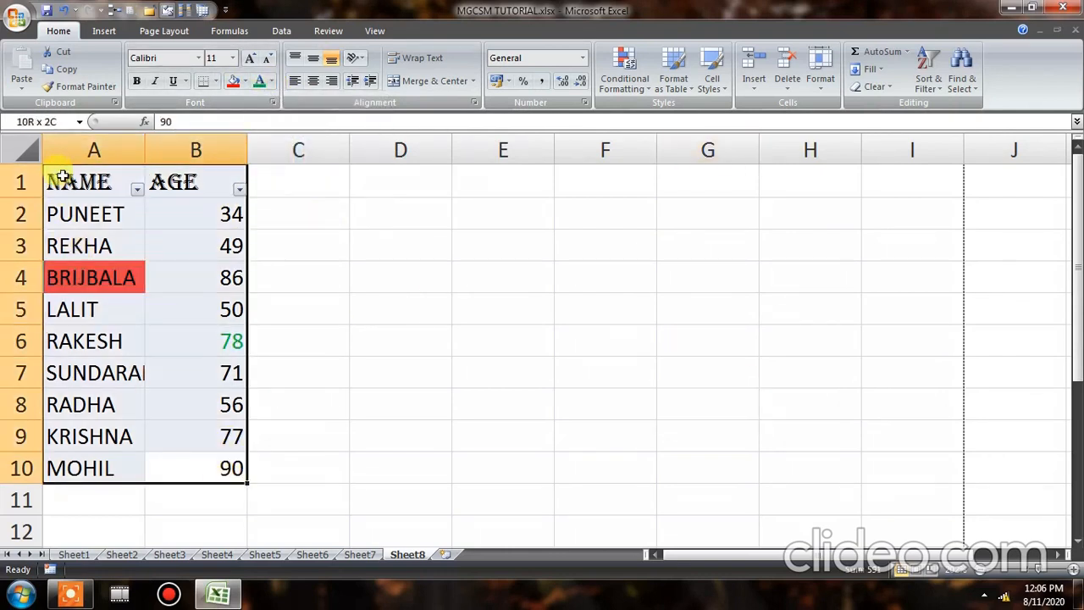
click(929, 80)
click(949, 167)
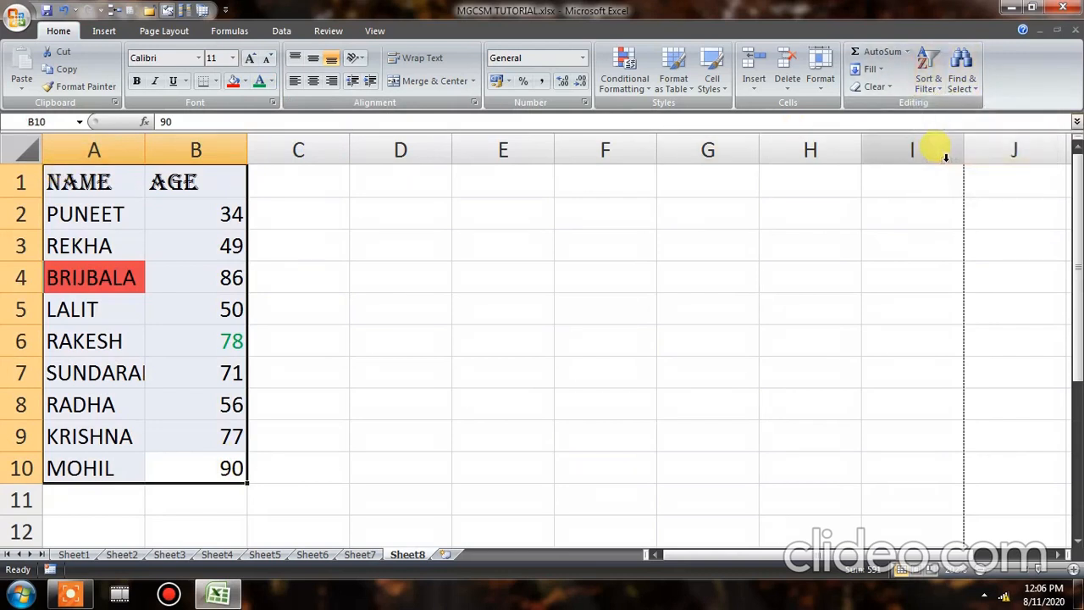
Step: Set up a custom sort of the table by the NAME column, sorting on Cell Color
click(933, 90)
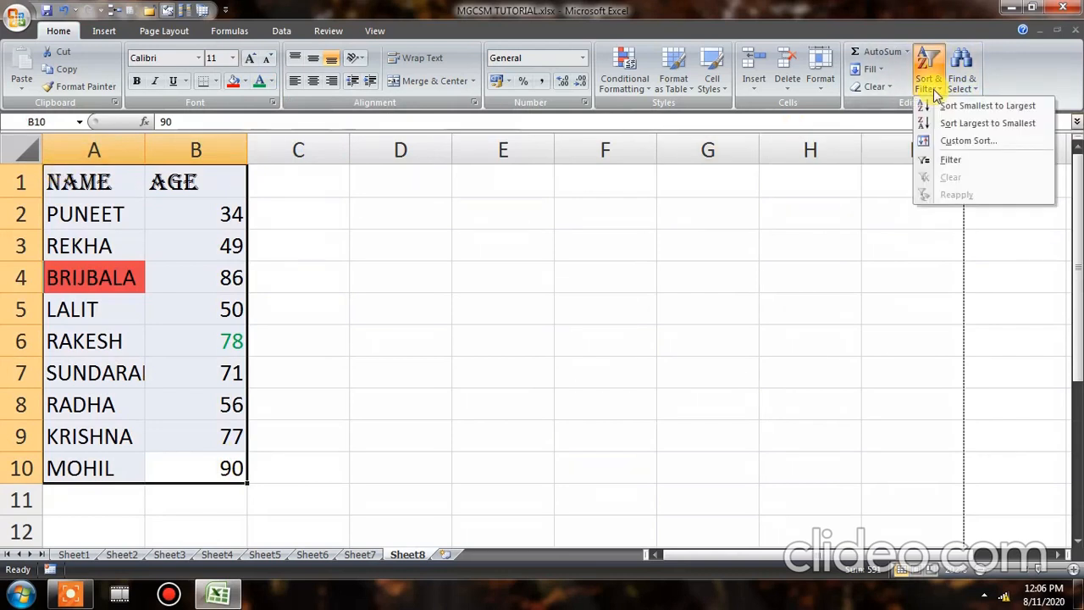
click(957, 141)
click(737, 292)
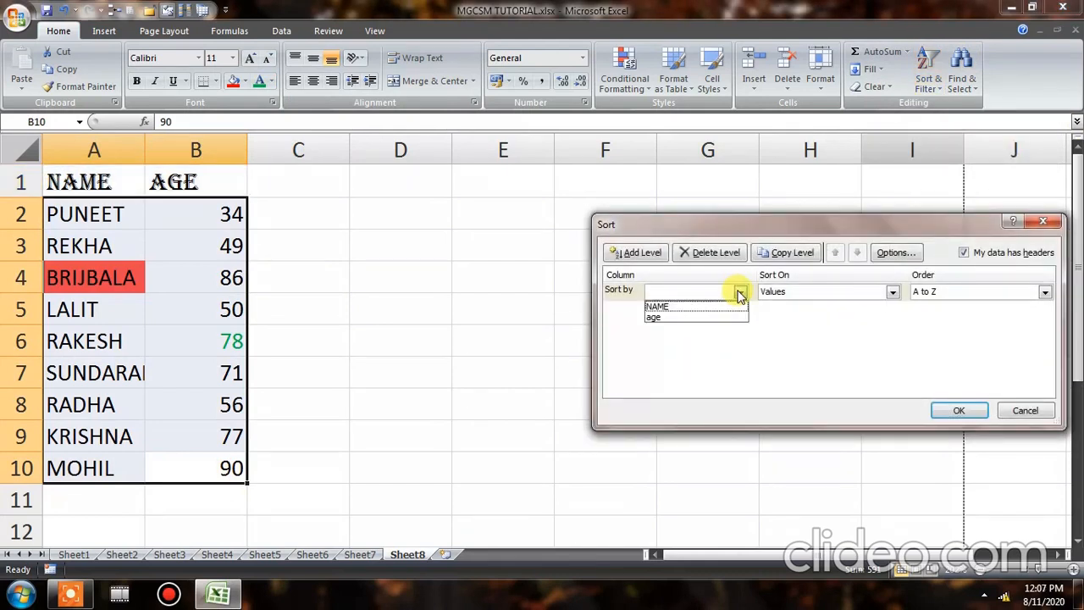
click(692, 303)
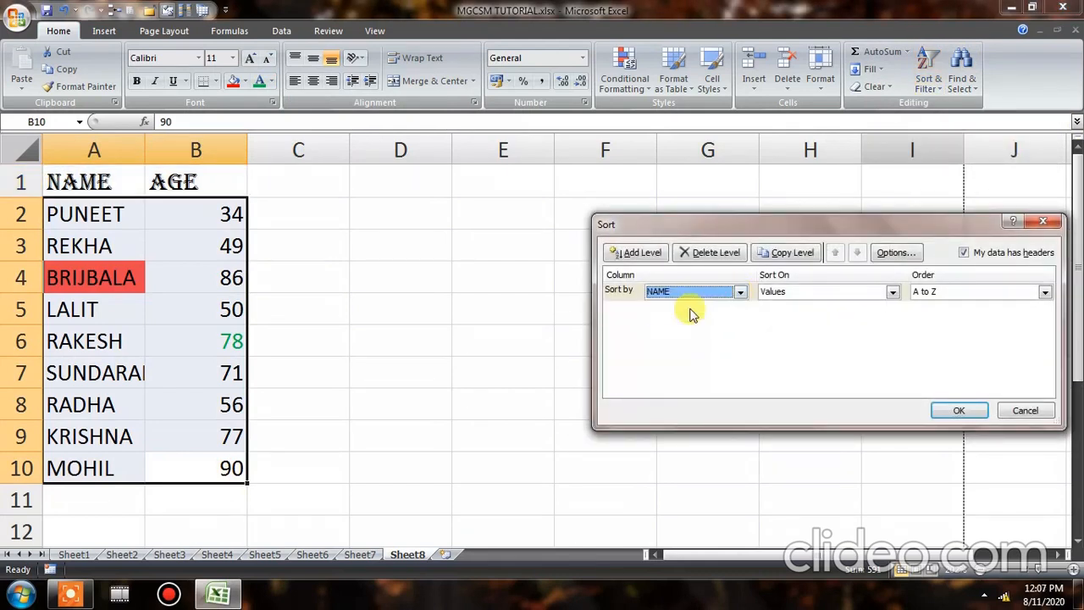
click(892, 291)
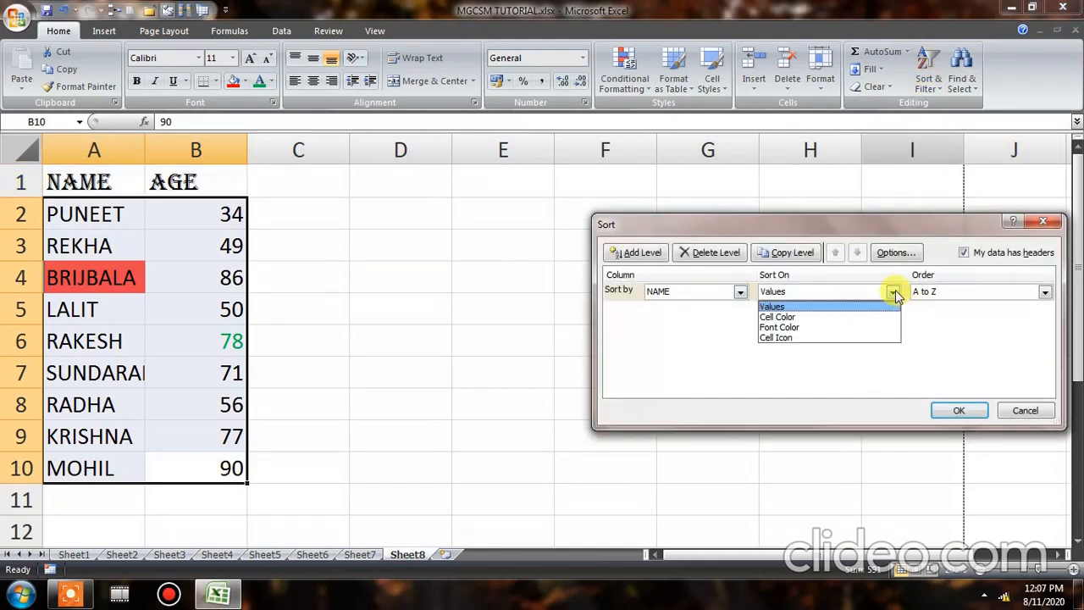
click(815, 318)
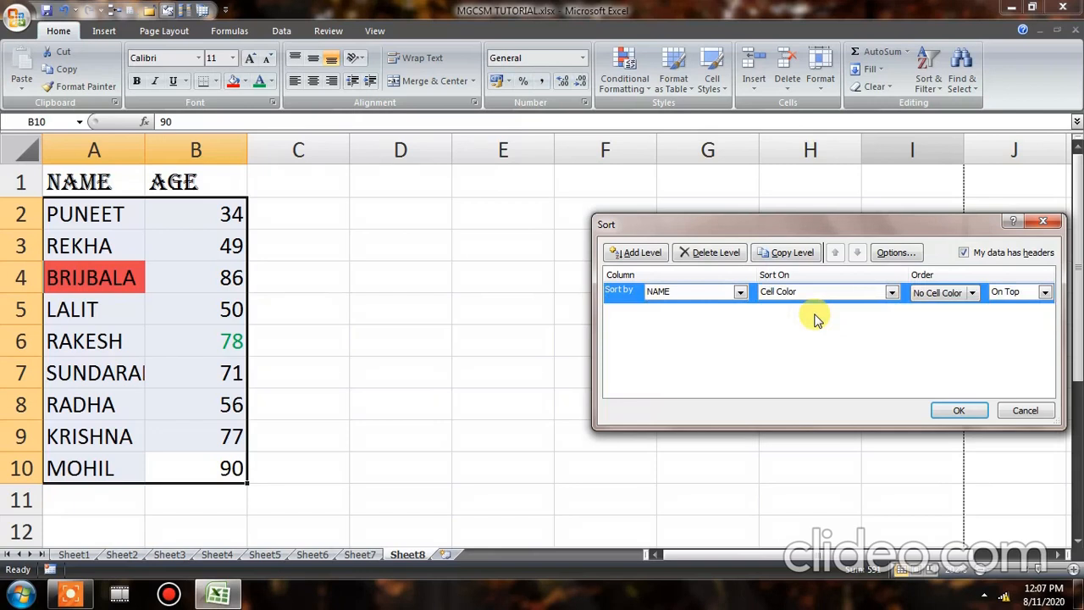
Step: Set the sort order to place red cells On Bottom and apply the sort
click(970, 296)
click(923, 334)
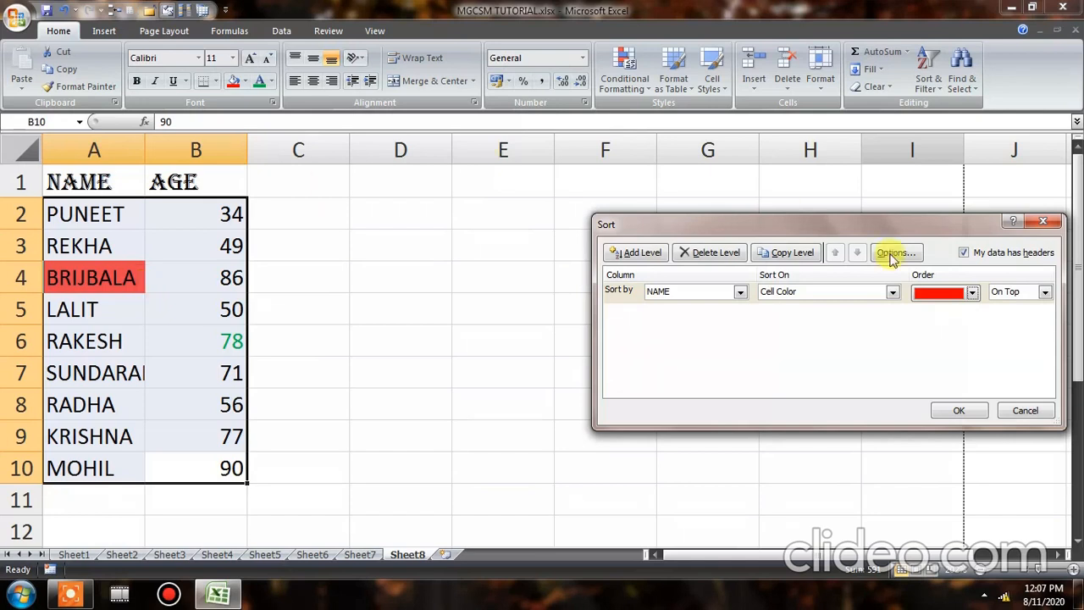
click(1046, 293)
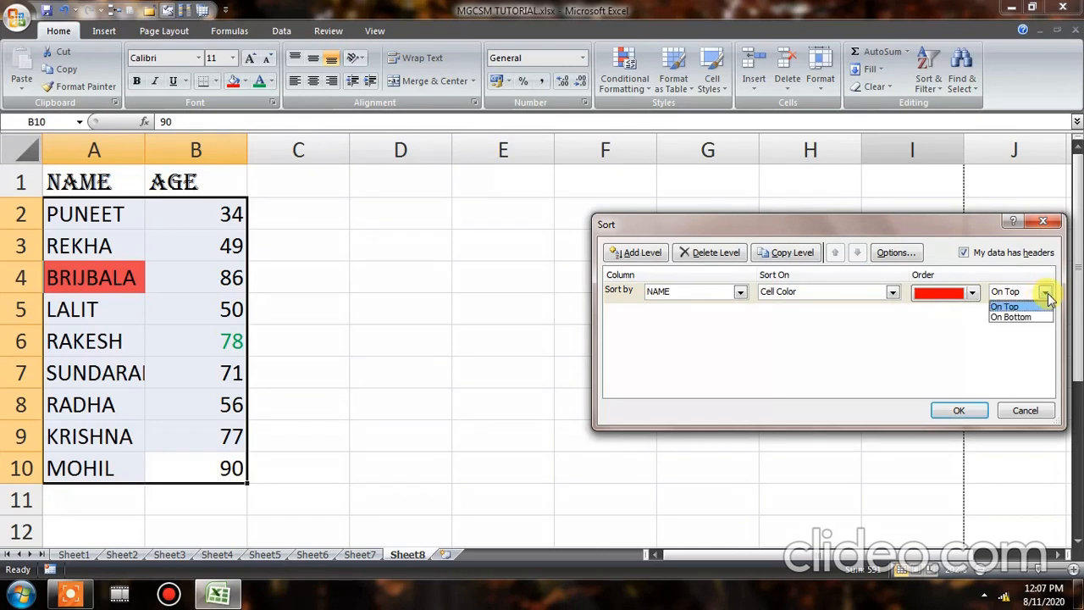
click(1032, 315)
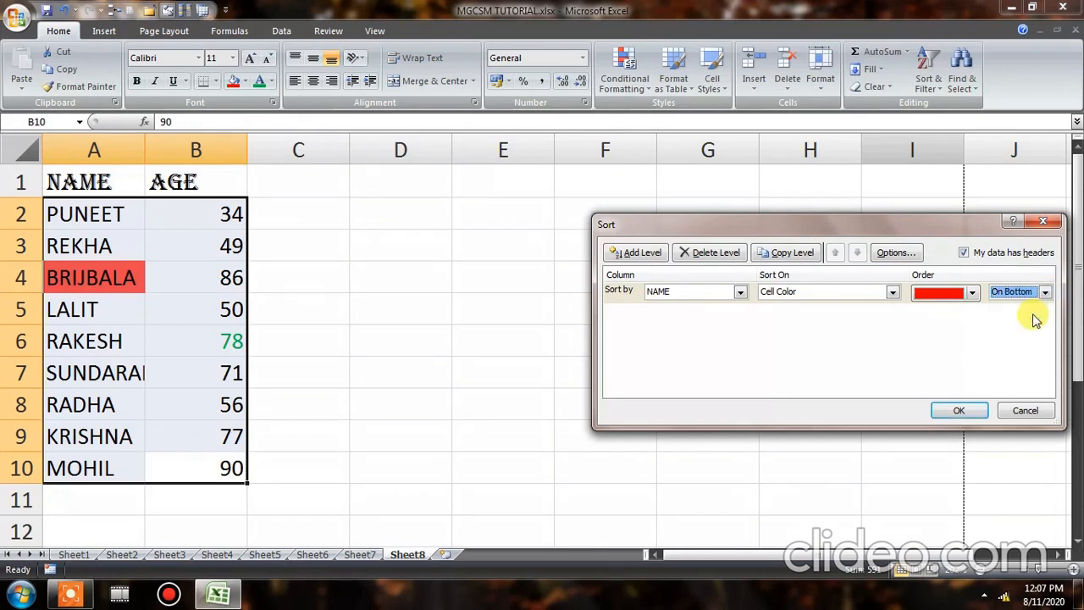
click(971, 409)
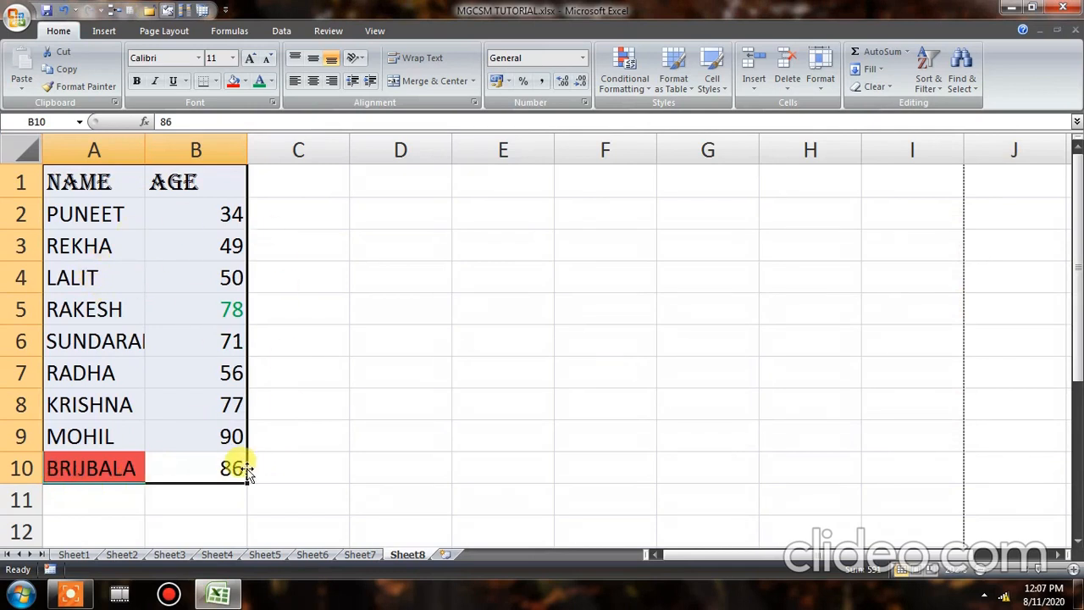
Step: Apply a custom sort to the table by the age column, sorting on Font Color with green On Top
click(929, 88)
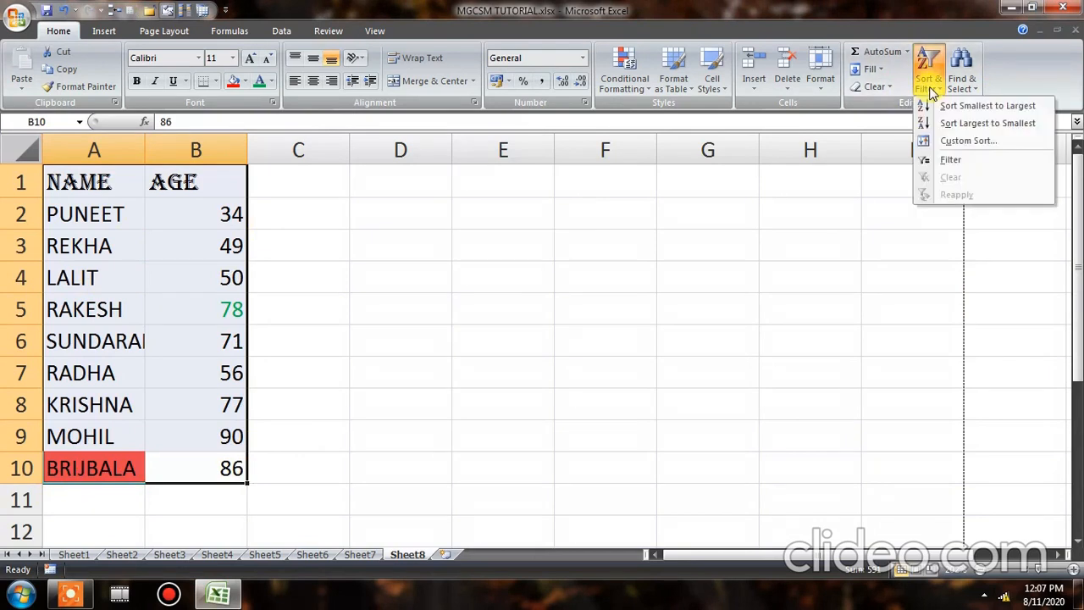
click(949, 140)
click(741, 292)
click(707, 314)
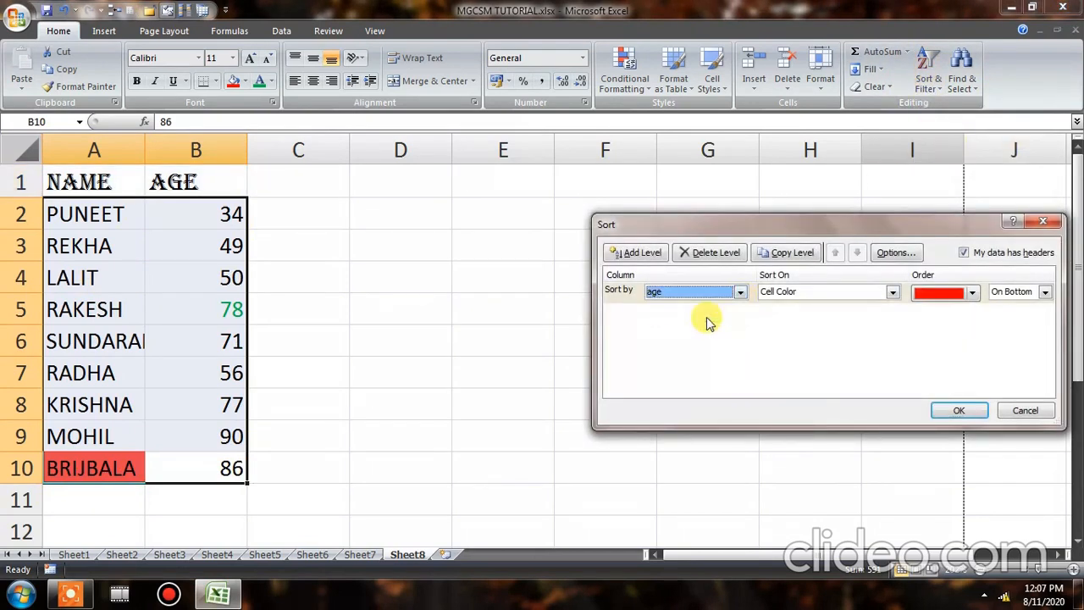
click(892, 292)
click(790, 331)
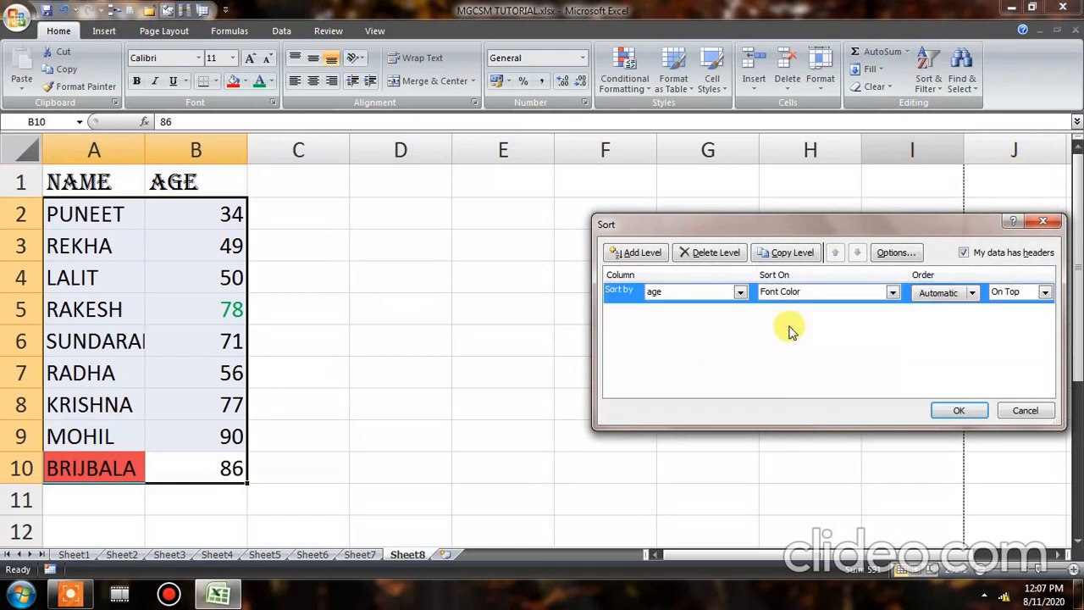
click(971, 292)
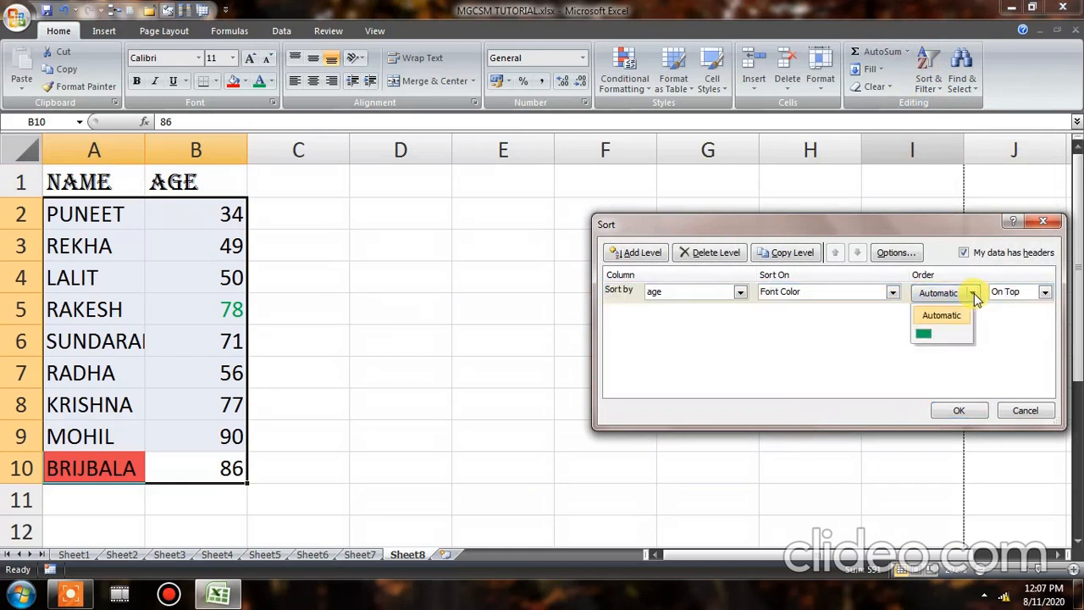
click(923, 338)
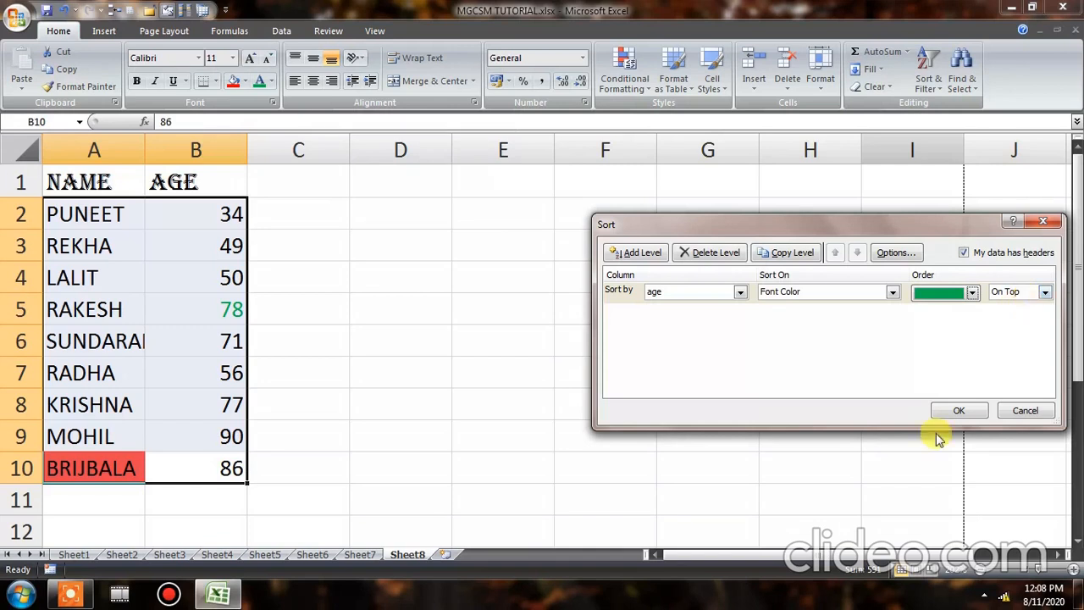
click(960, 411)
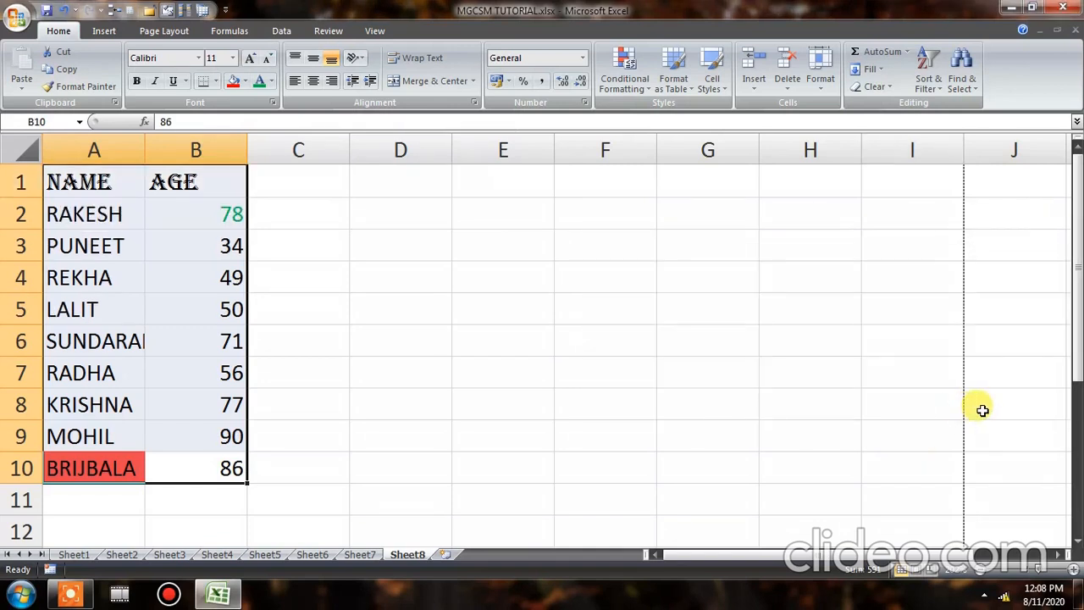
Step: Sort the table by age from Smallest to Largest, and re-sort it from Largest to Smallest
click(929, 72)
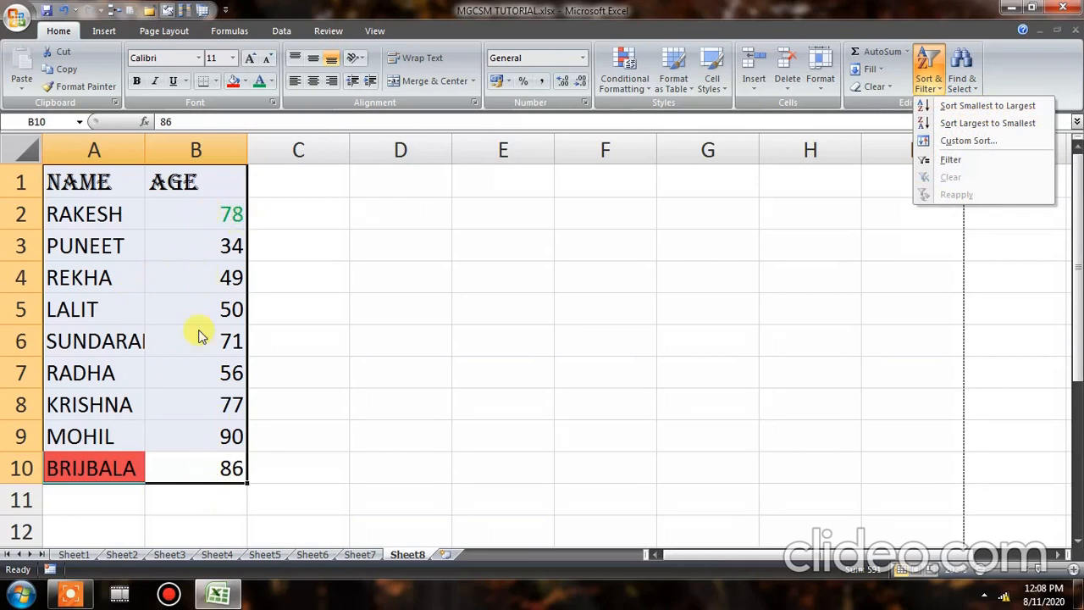
click(968, 107)
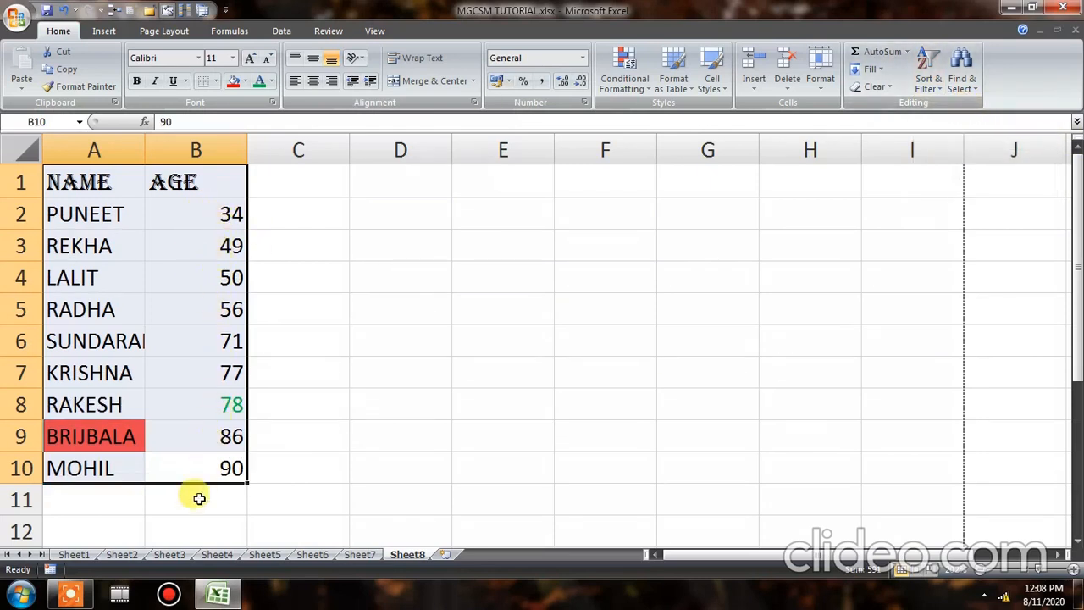
click(929, 69)
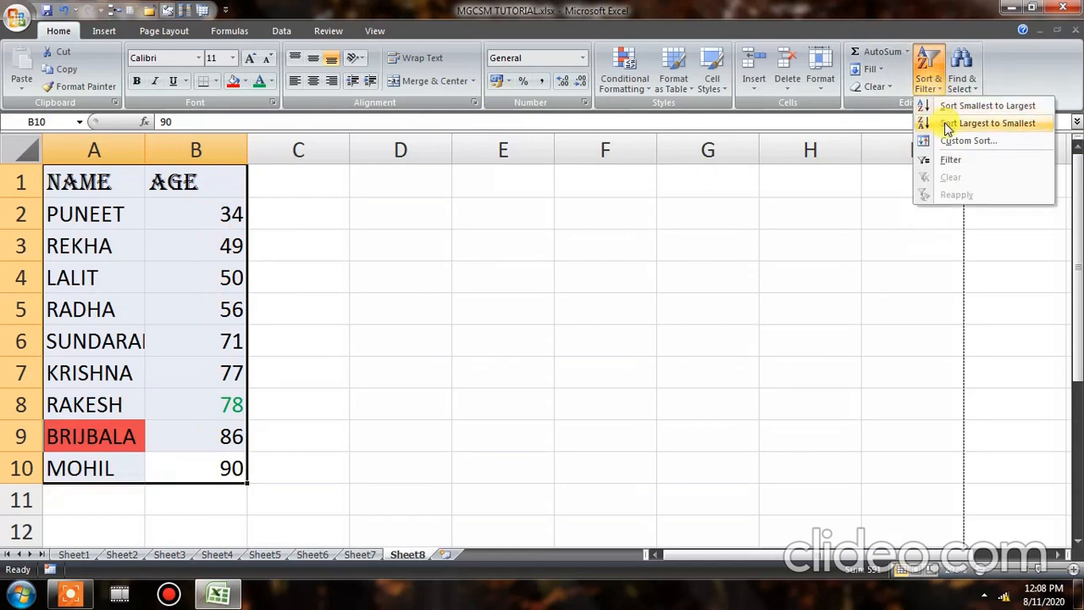
click(947, 125)
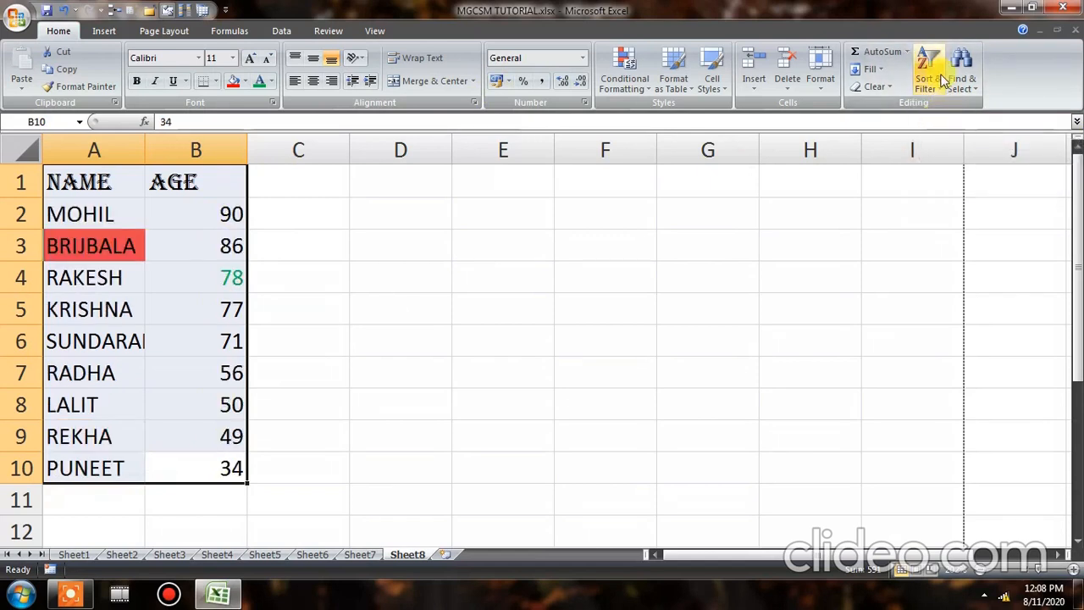
click(935, 88)
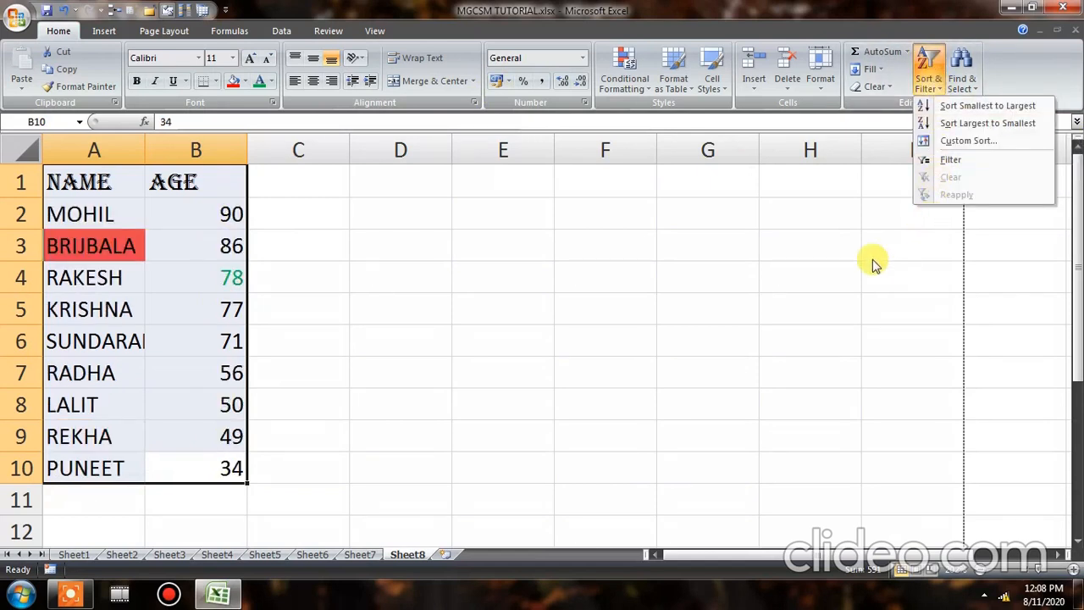
click(898, 126)
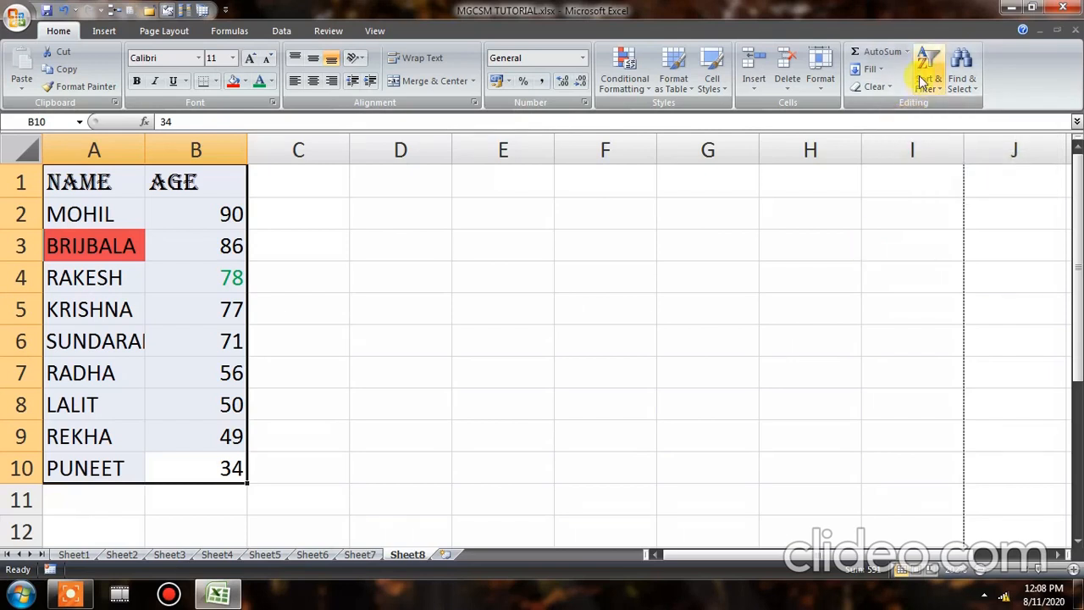
Step: Try Clear All and Clear Formats on the table range A1:B10, undoing each one
click(890, 87)
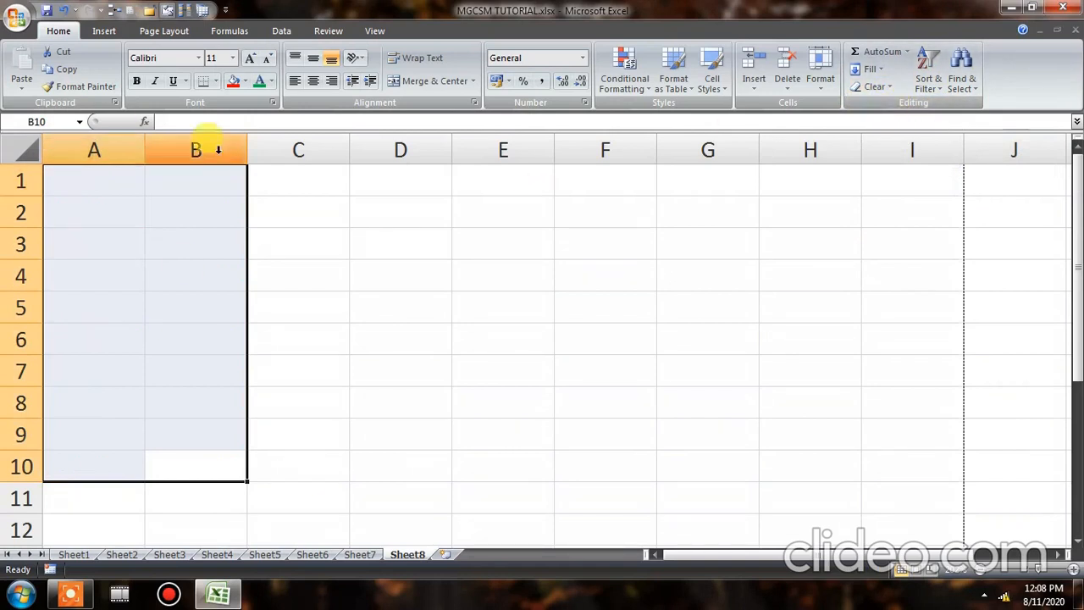
key(ctrl+z)
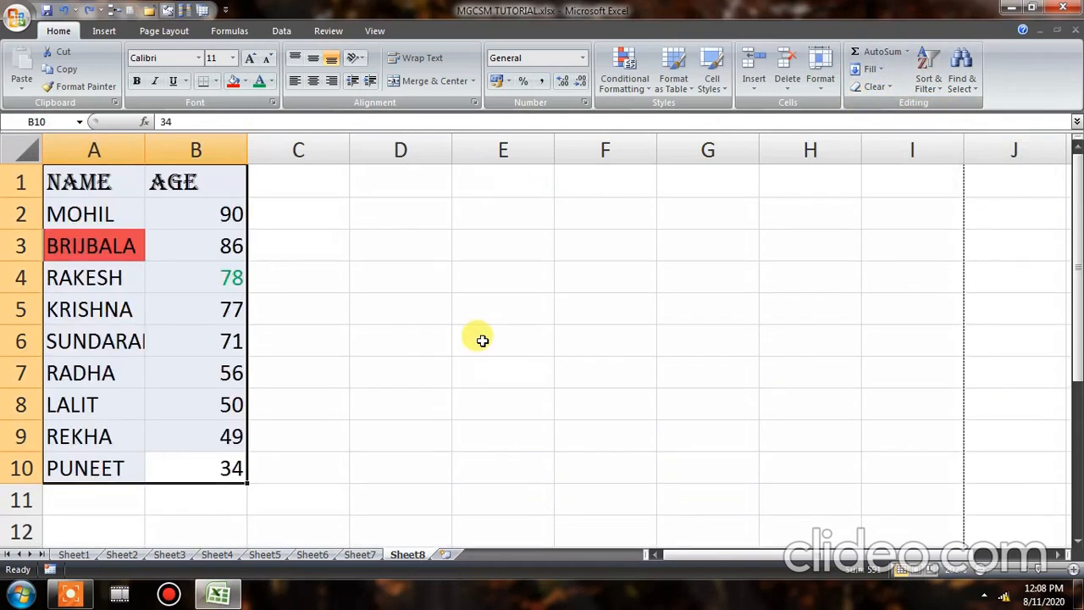
click(886, 88)
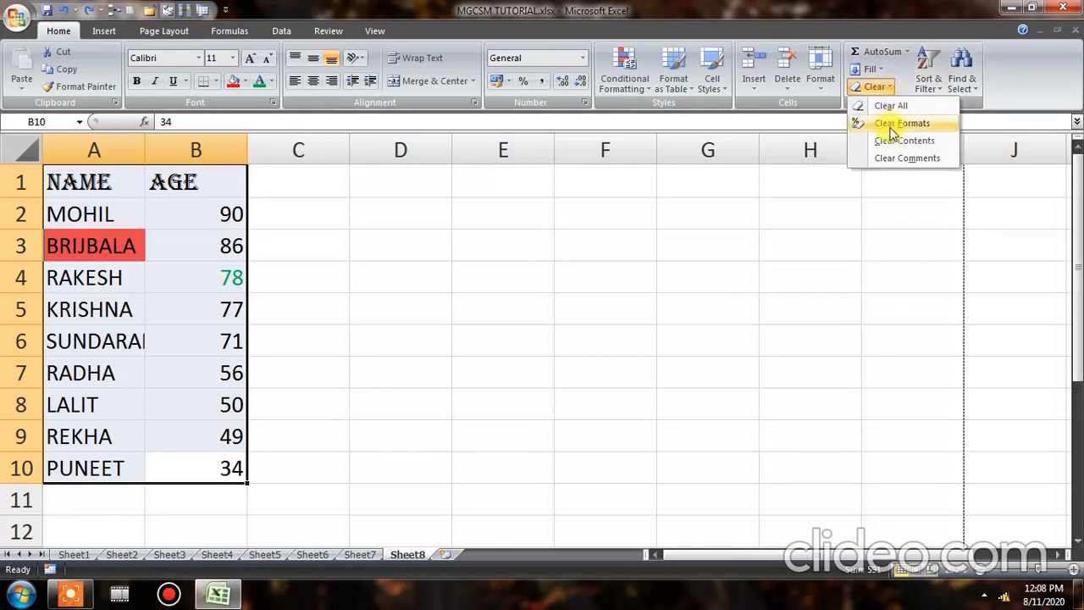
click(893, 126)
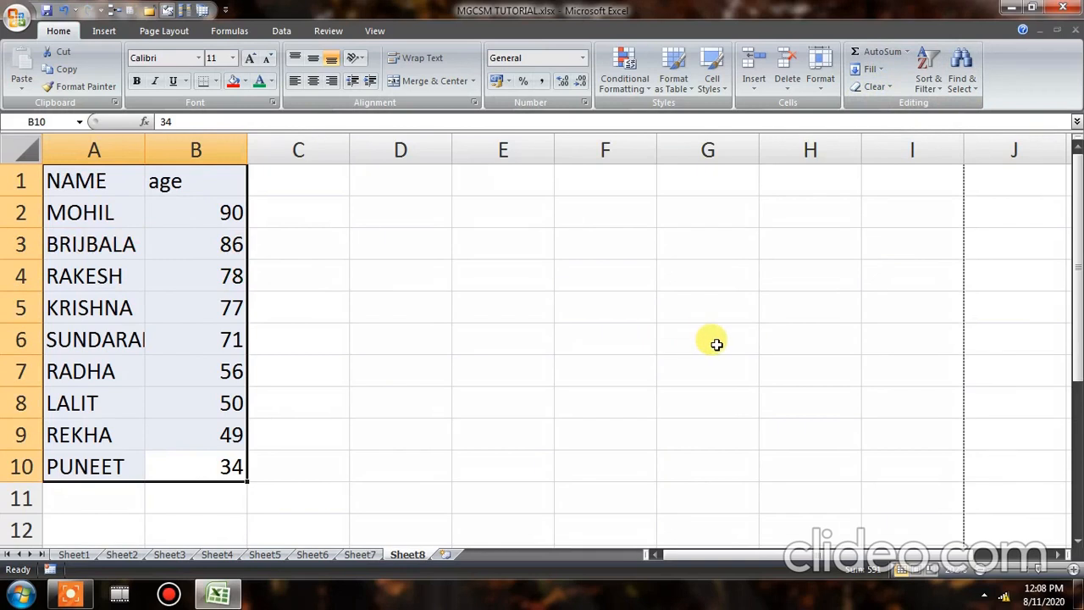
key(ctrl+z)
Step: Clear only the contents of the table range A1:B10 and undo the clearing
click(875, 86)
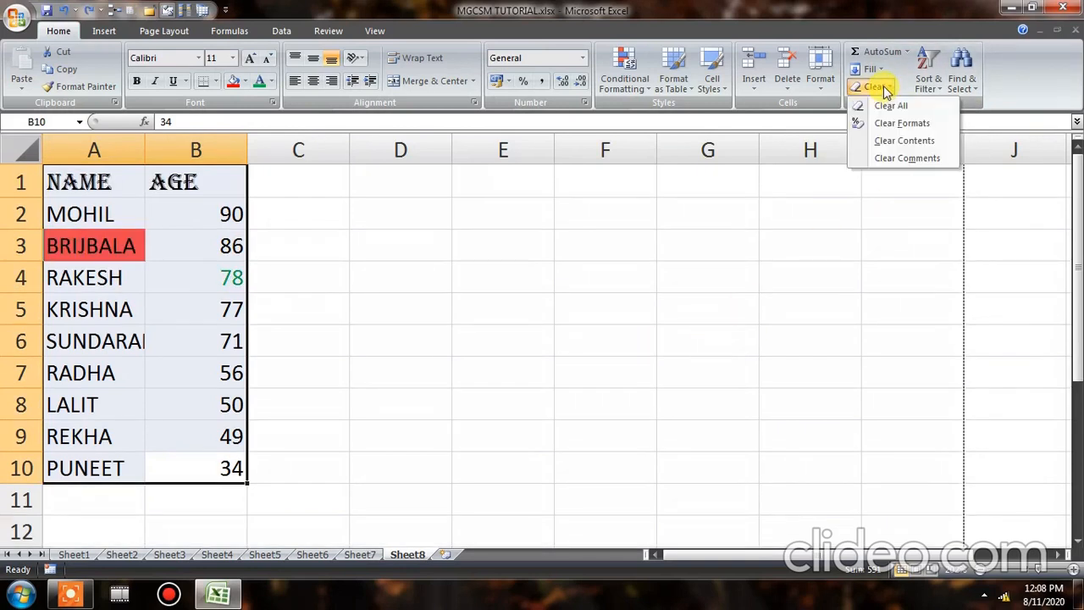
click(887, 138)
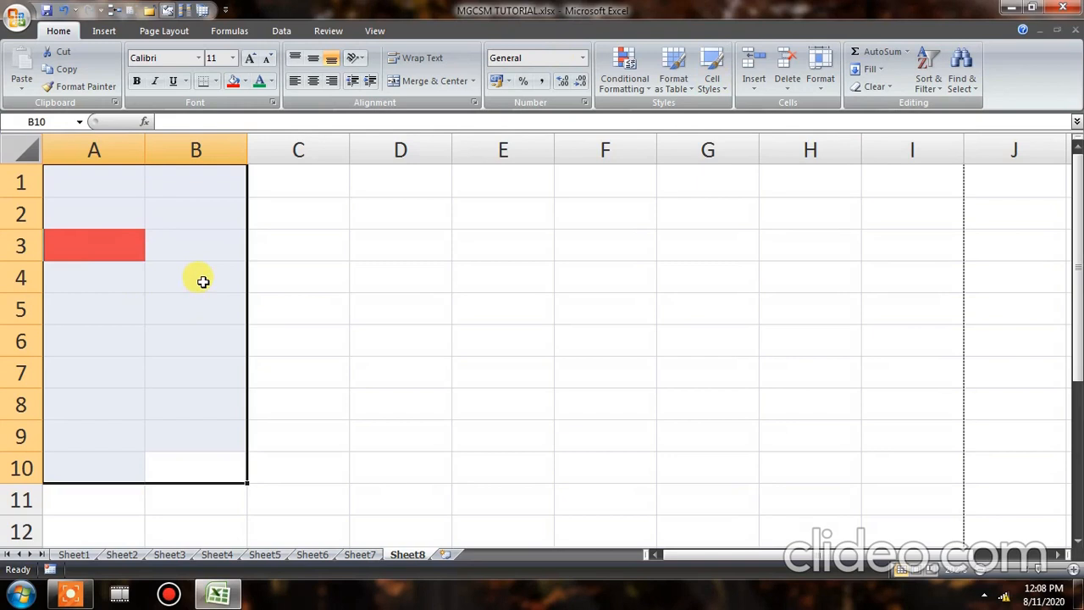
key(ctrl+z)
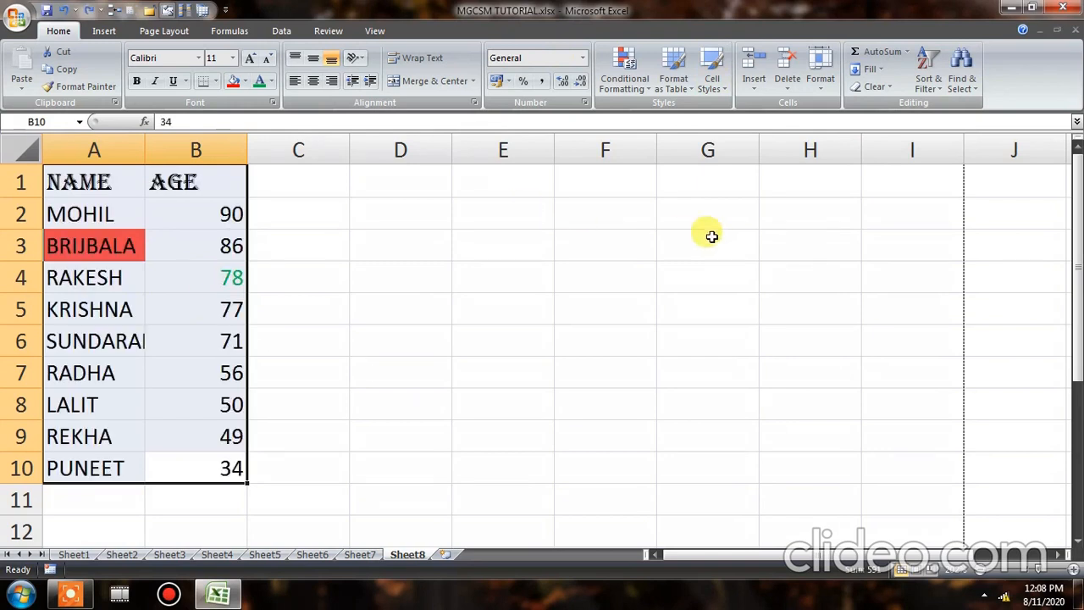
click(889, 87)
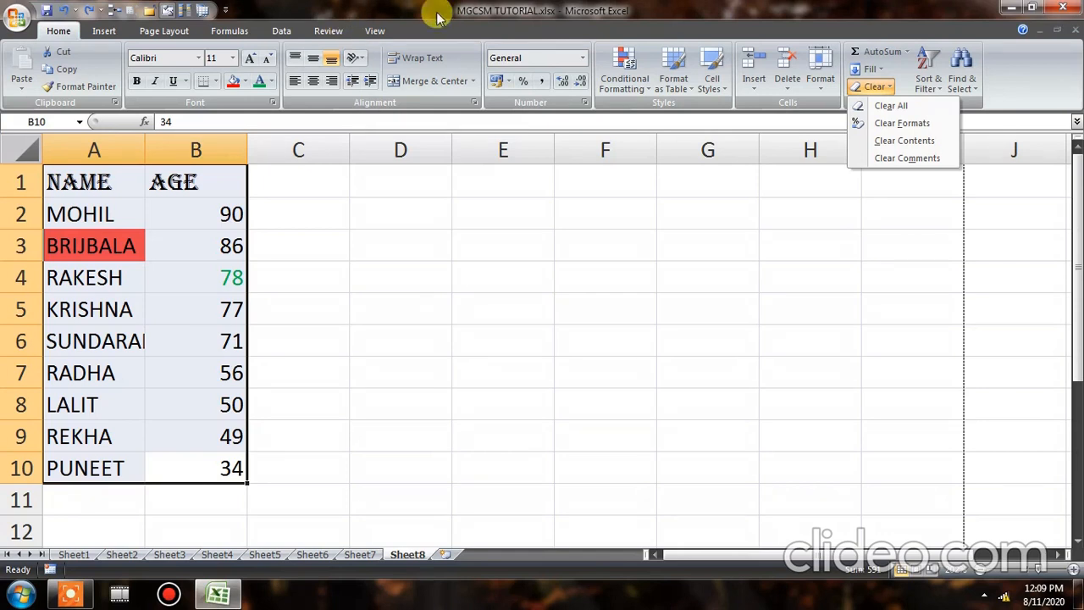
click(753, 311)
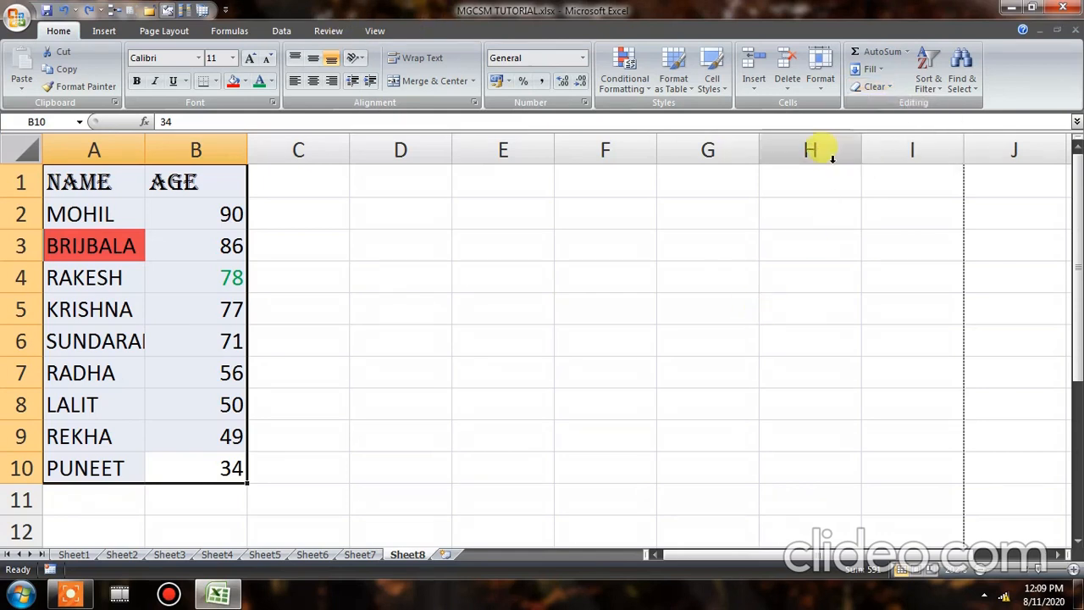
Step: Enter the value 2 in cell D1
click(881, 72)
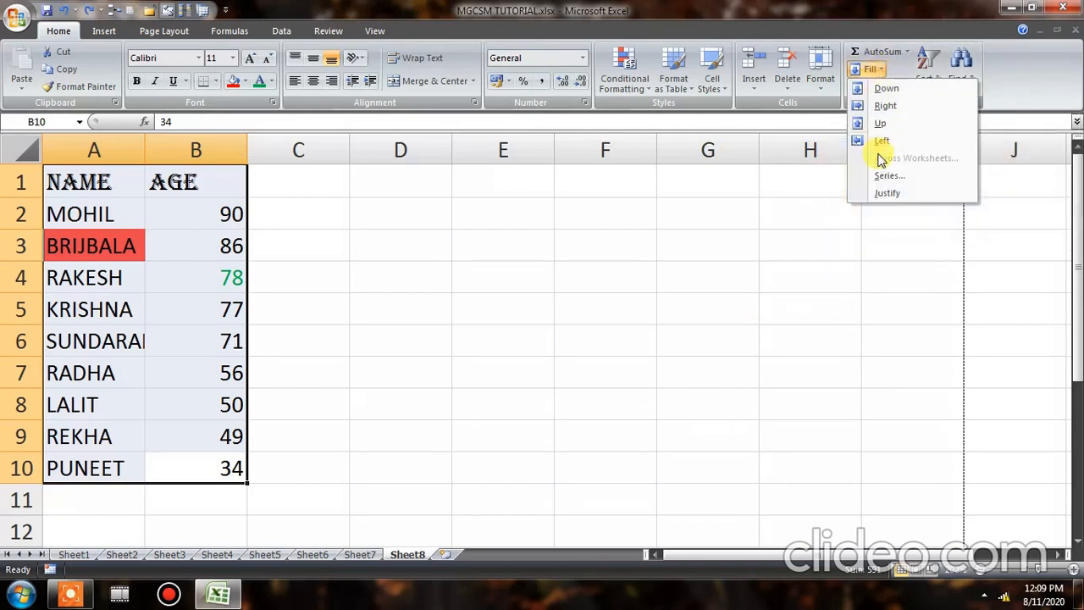
click(458, 351)
click(474, 273)
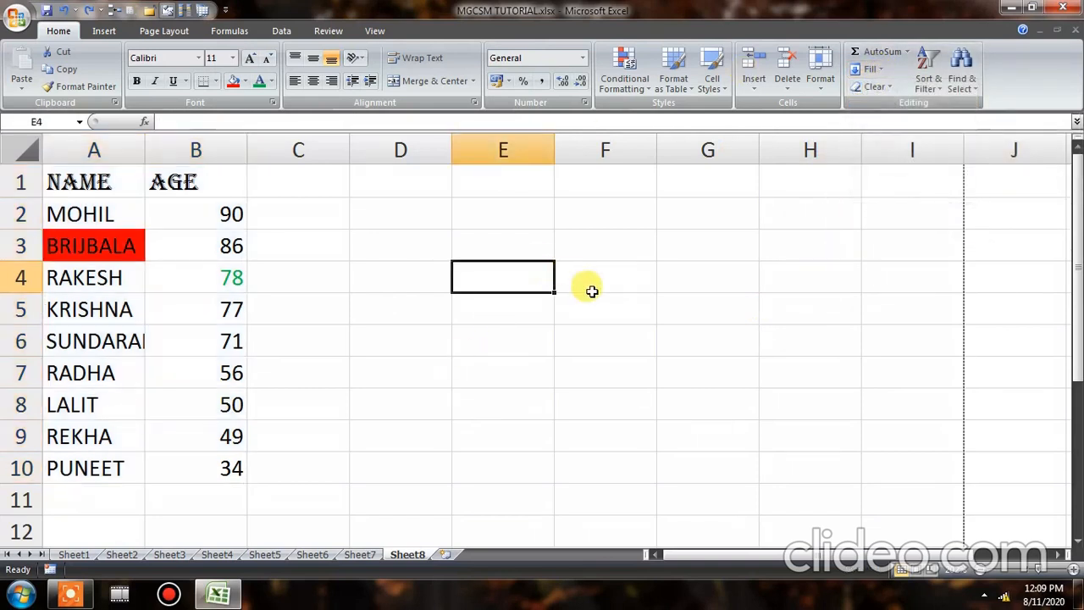
click(386, 186)
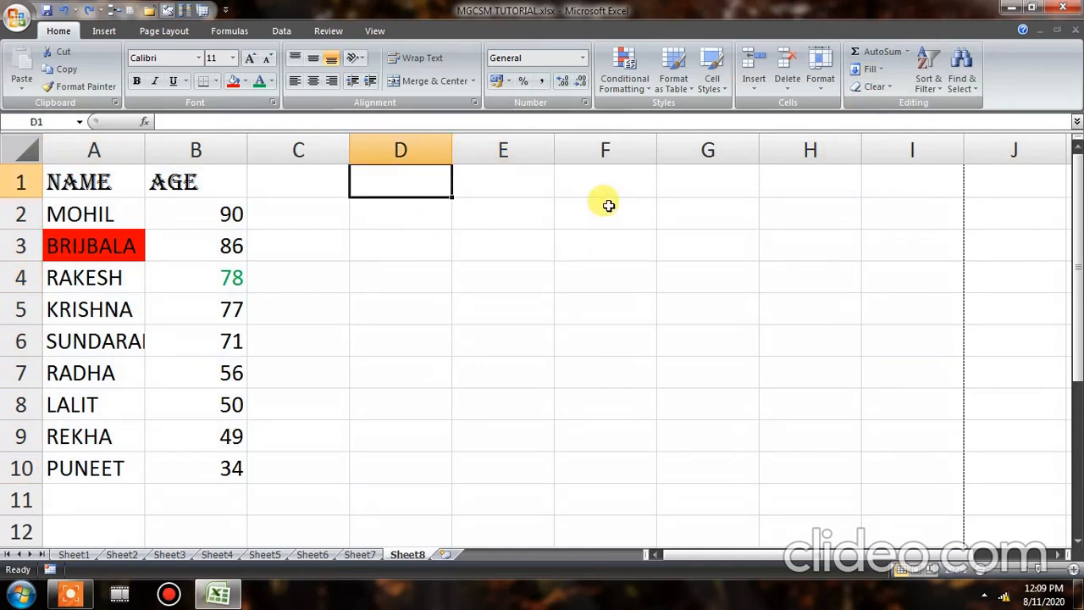
text(2)
click(588, 245)
Step: Fill a linear series in Columns starting from cell D1 with a step value of 2 and a stop value of 21
click(428, 185)
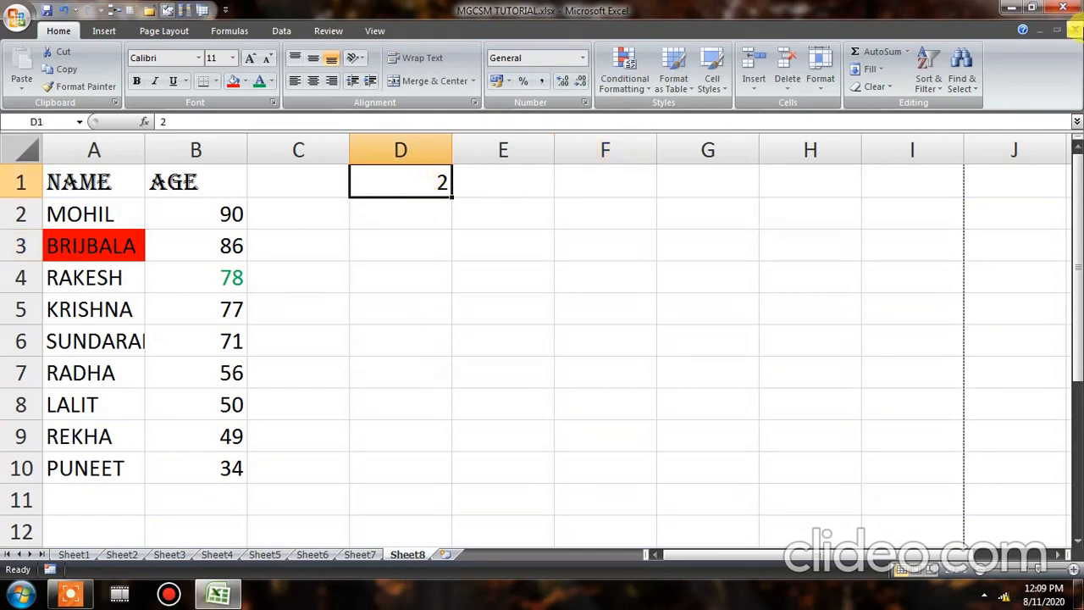
click(874, 69)
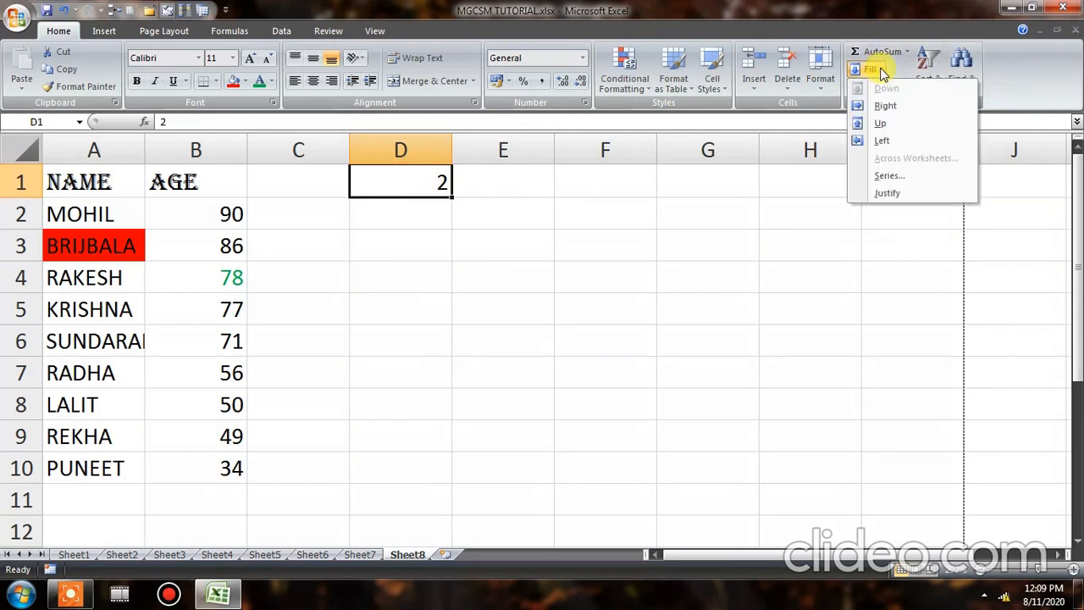
click(890, 175)
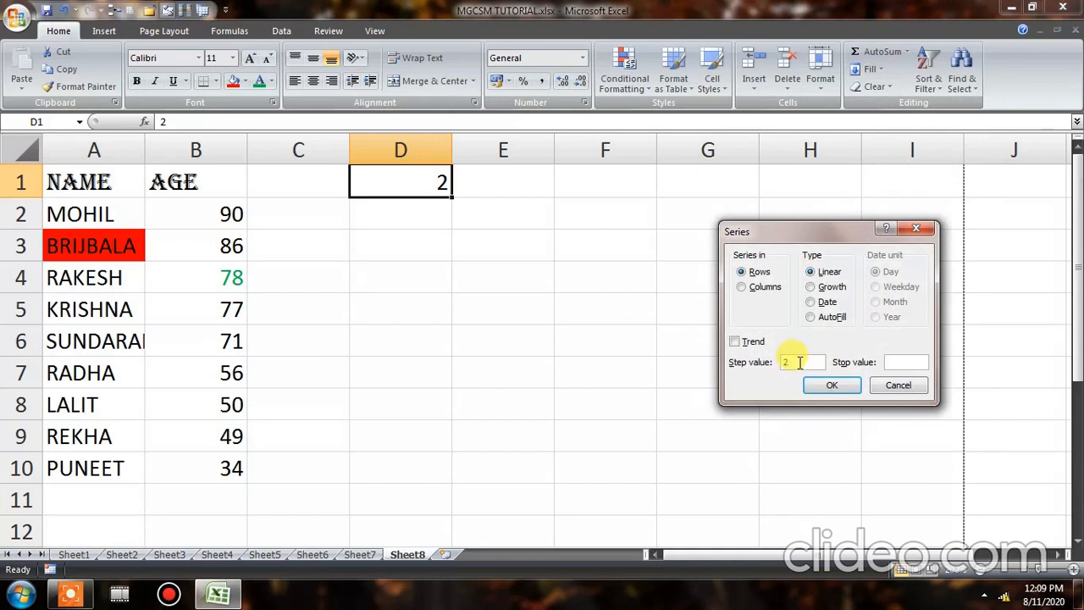
click(905, 362)
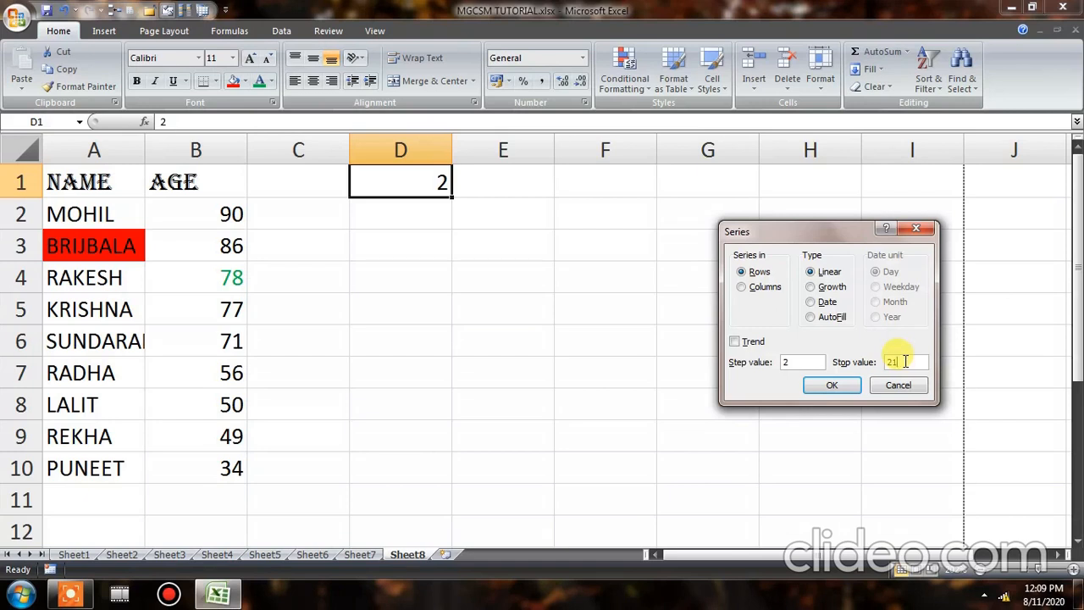
click(743, 288)
click(831, 387)
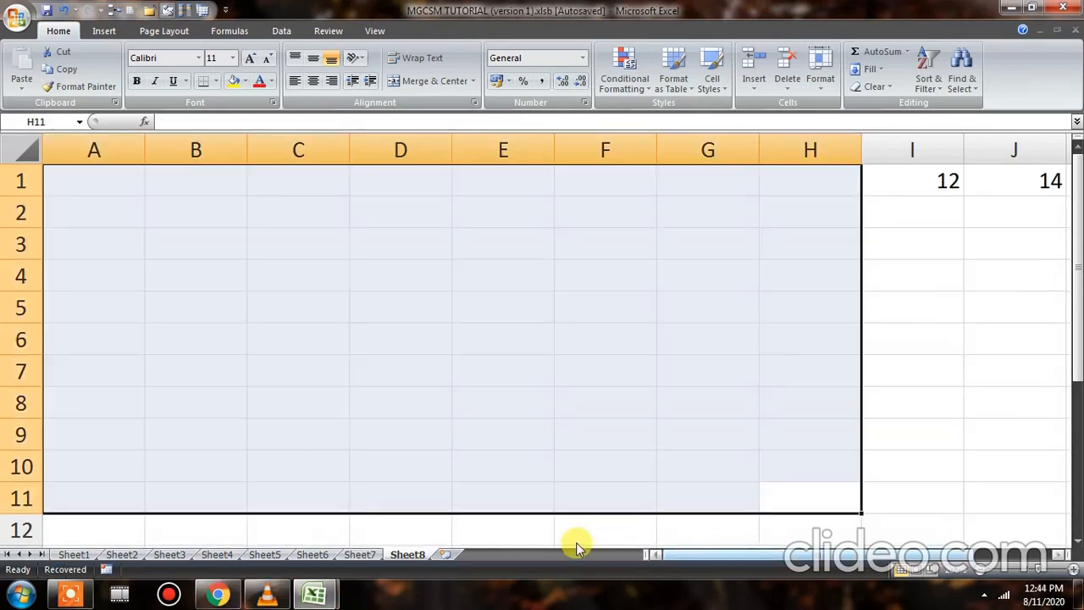
Step: Undo the clearing of the range A1:H11 and delete the row 1 series values in E1:L1
click(957, 434)
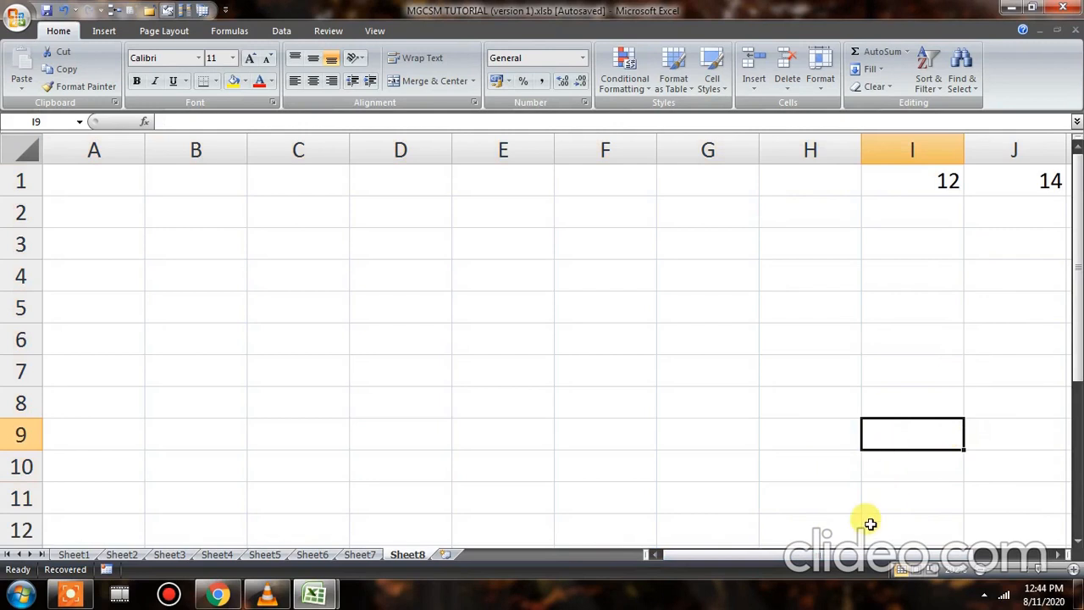
key(ctrl+z)
click(924, 307)
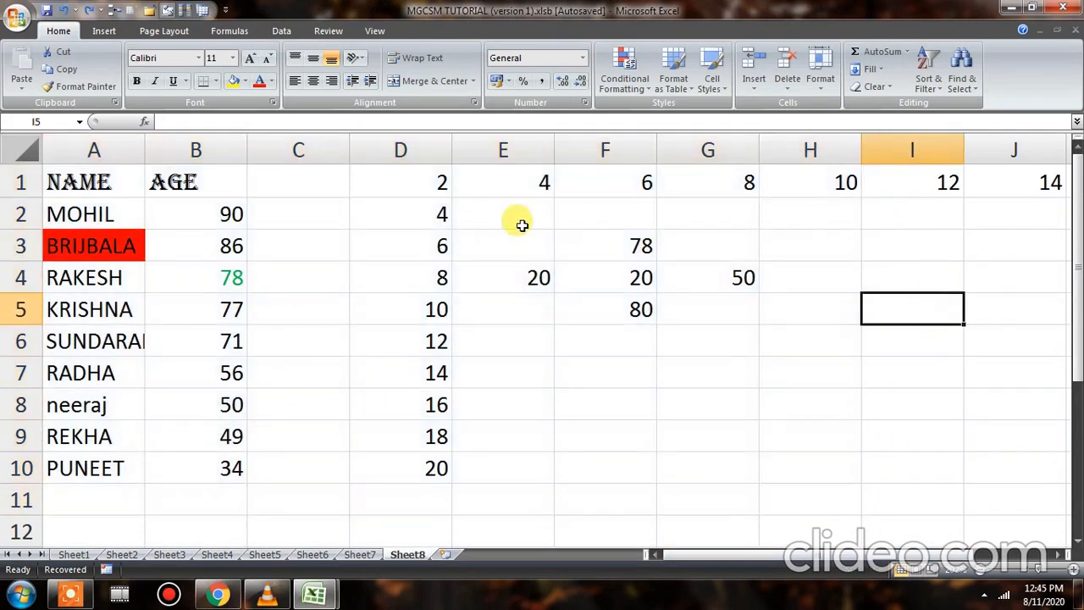
drag(477, 178, 932, 178)
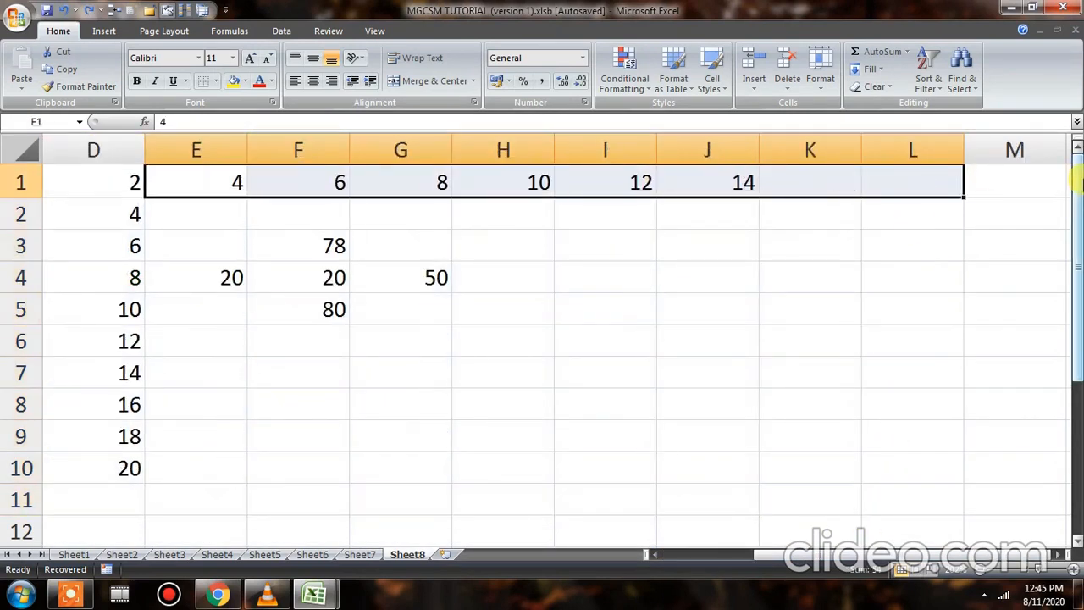
key(Delete)
Step: Fill a linear series in Rows from cell D1 through J1 with a step value of 2
click(108, 178)
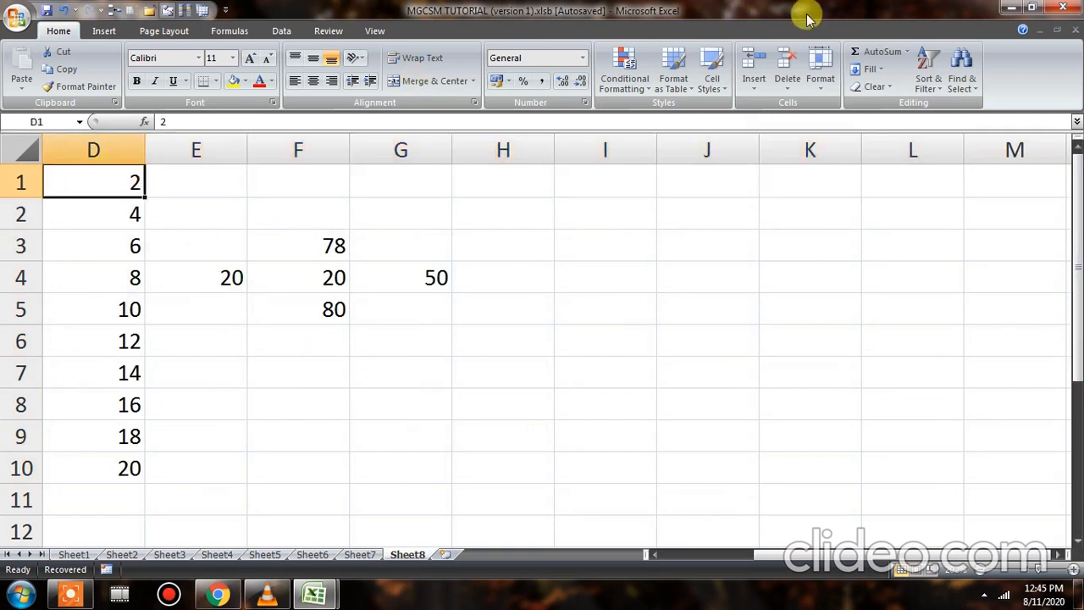
click(881, 69)
click(890, 176)
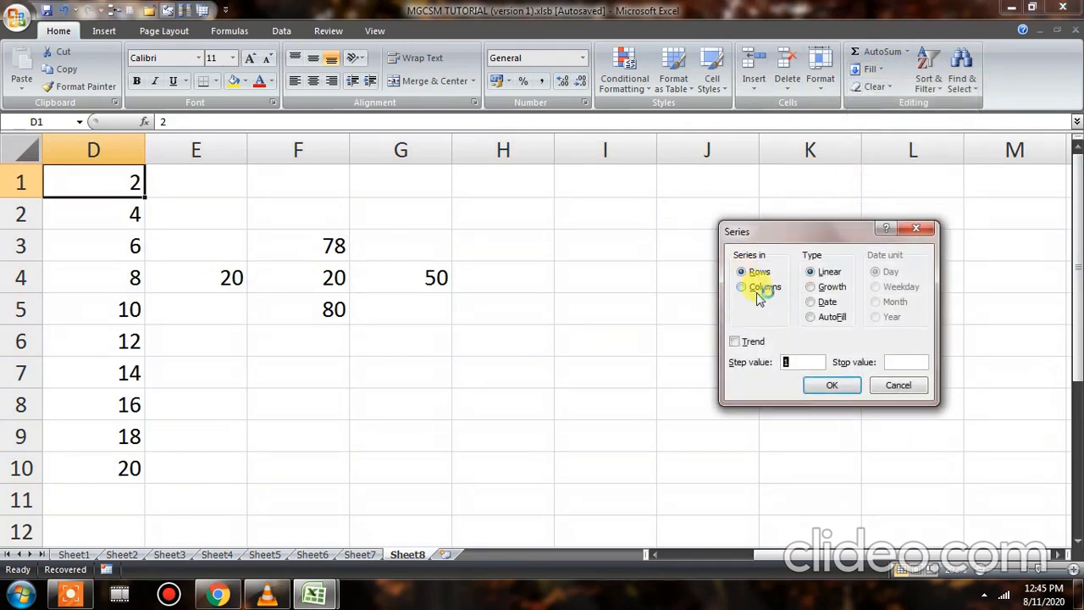
text(2)
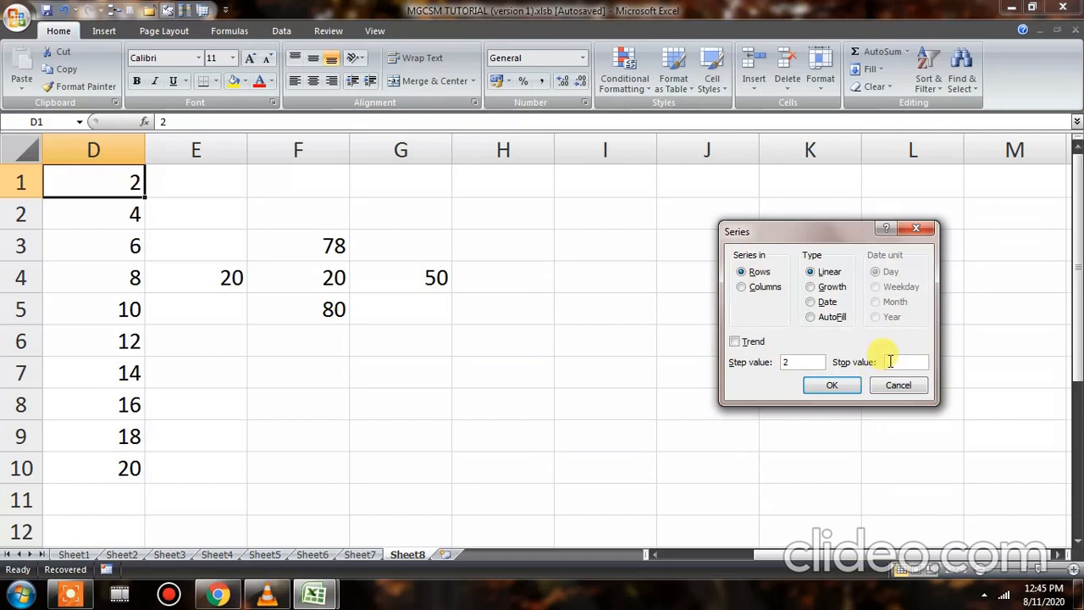
click(830, 385)
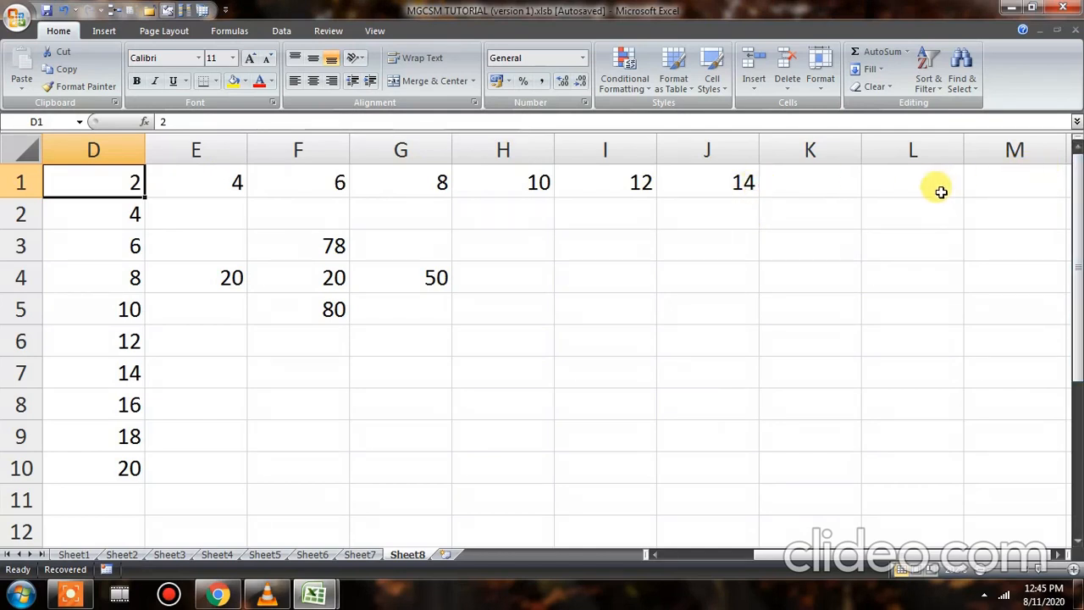
click(870, 69)
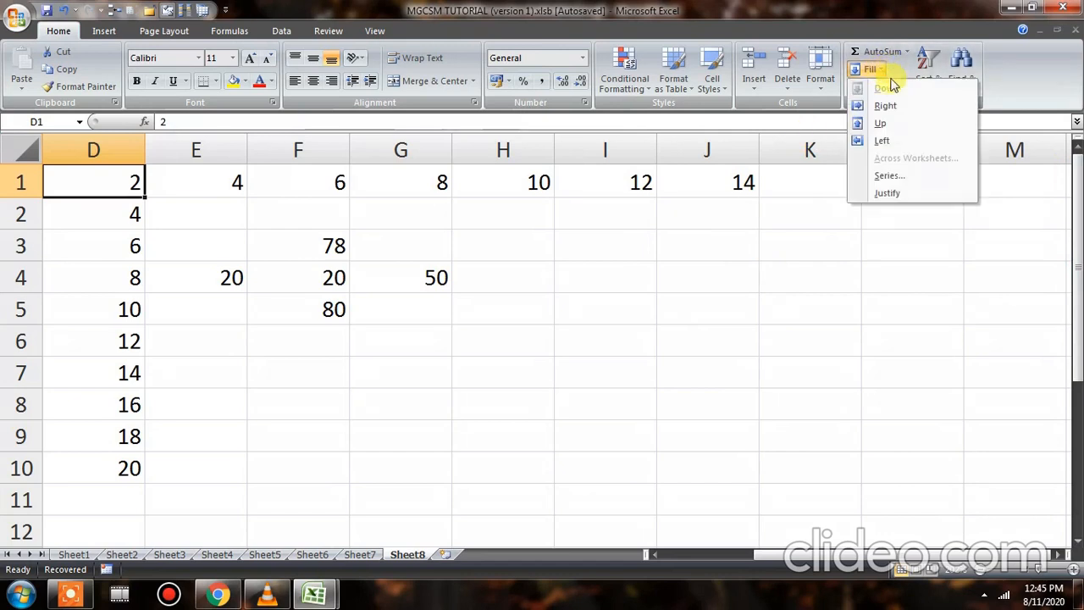
click(887, 178)
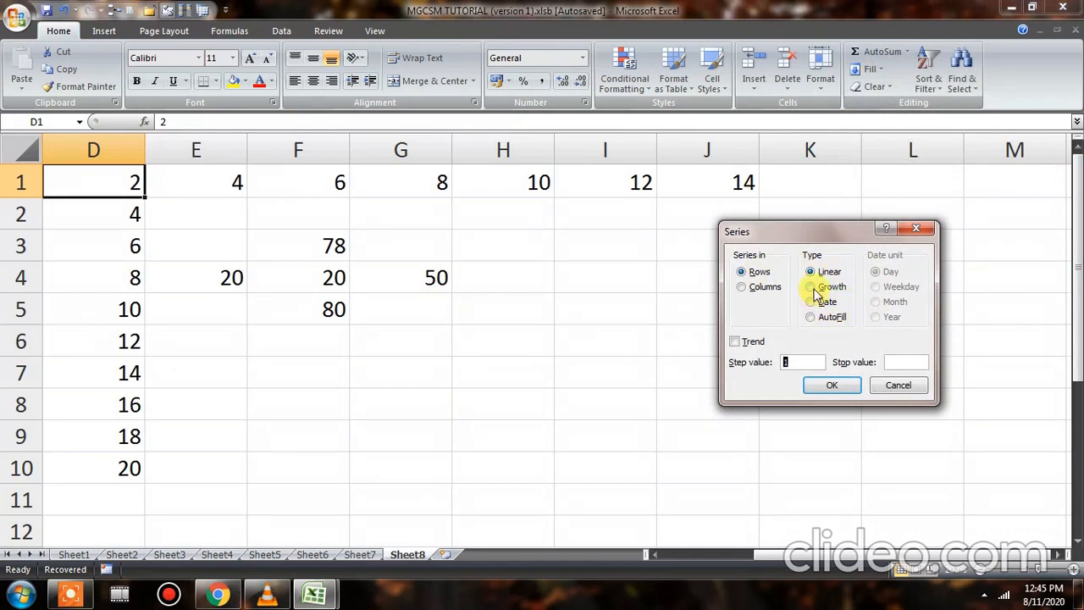
click(921, 230)
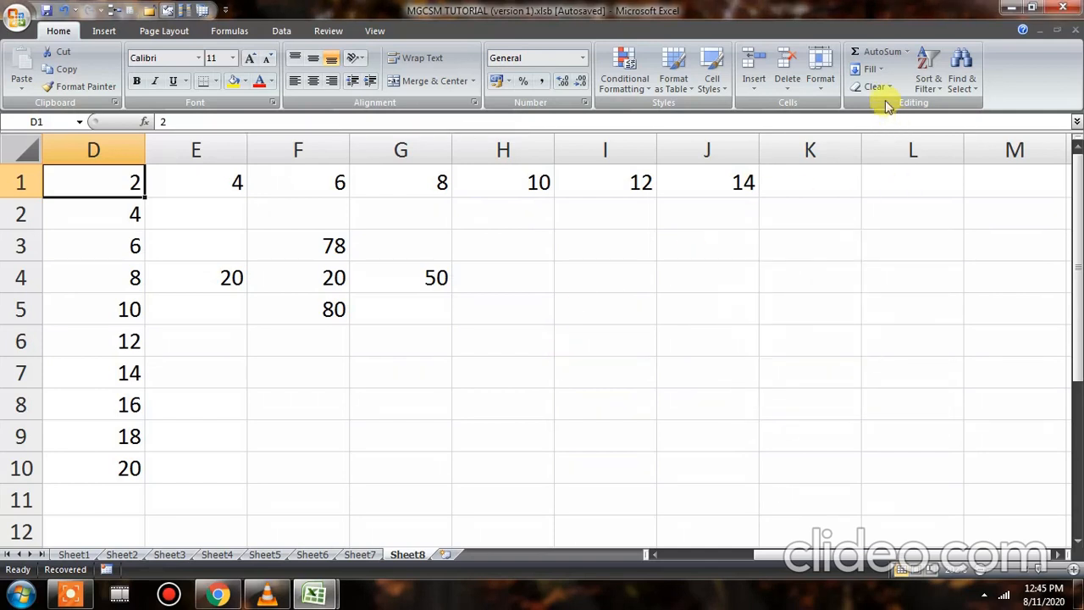
click(880, 69)
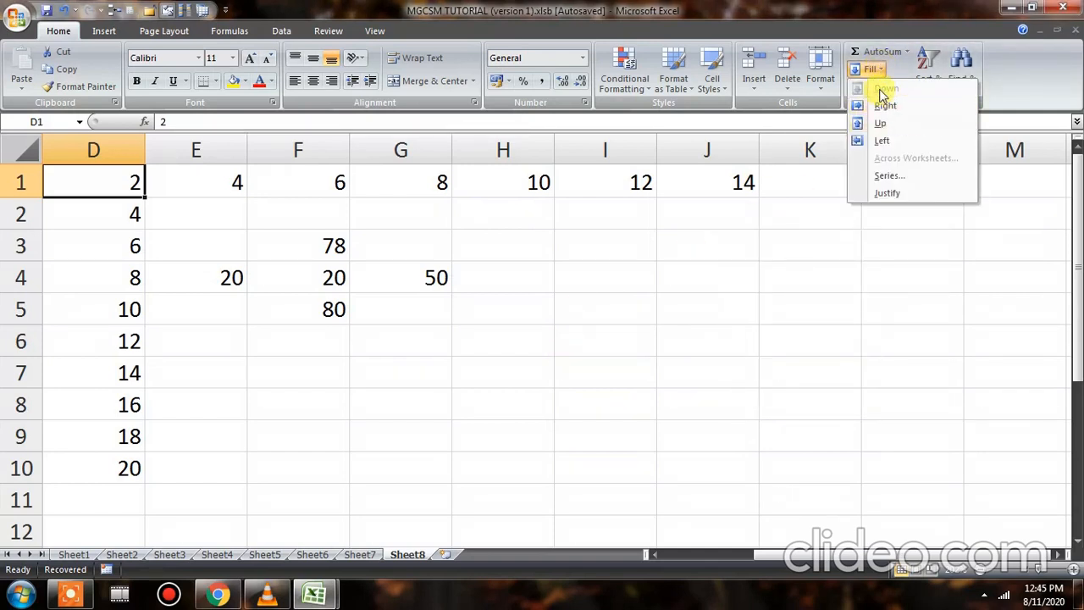
click(625, 252)
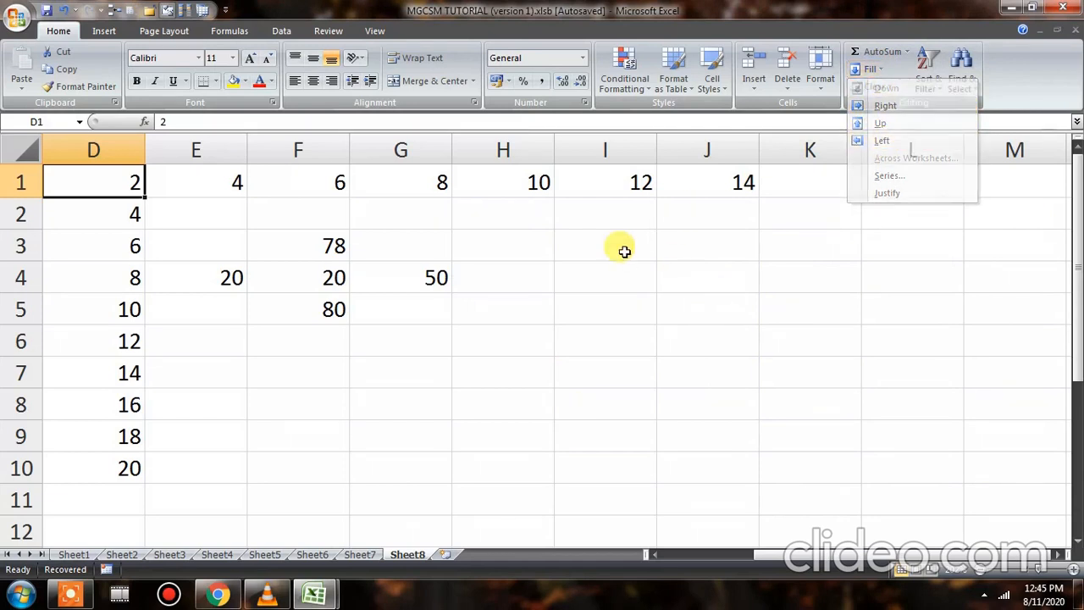
Step: Enter the value 60 in cell F4
click(301, 277)
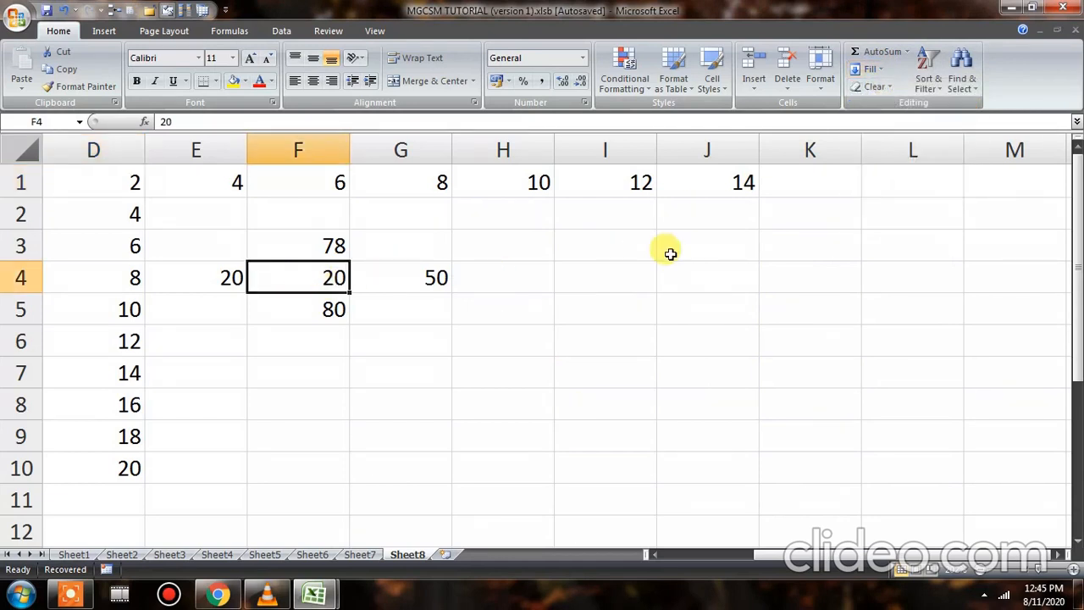
text(60)
key(Return)
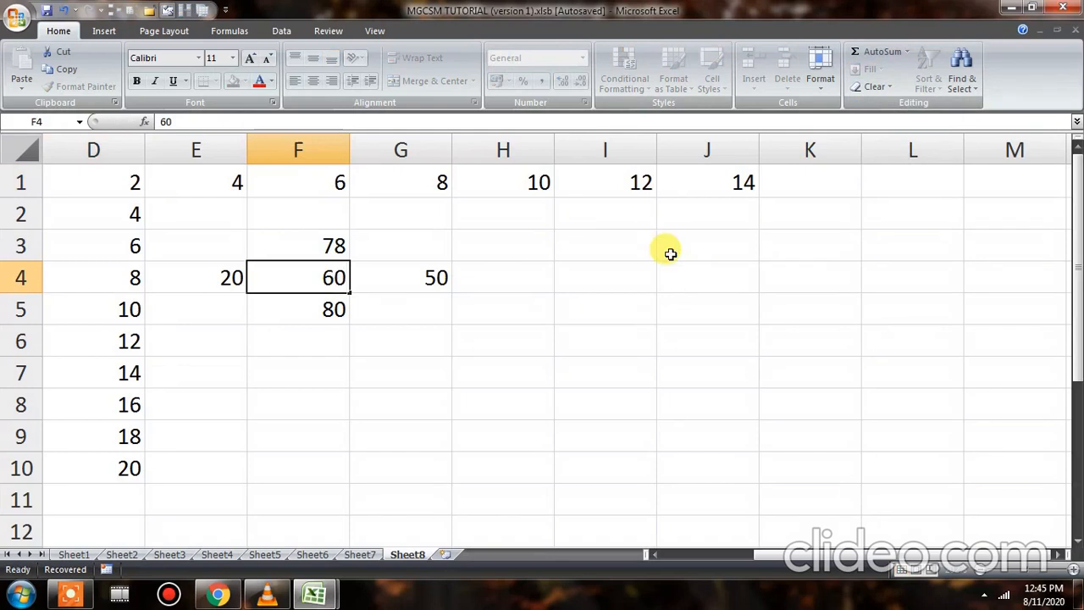
click(464, 414)
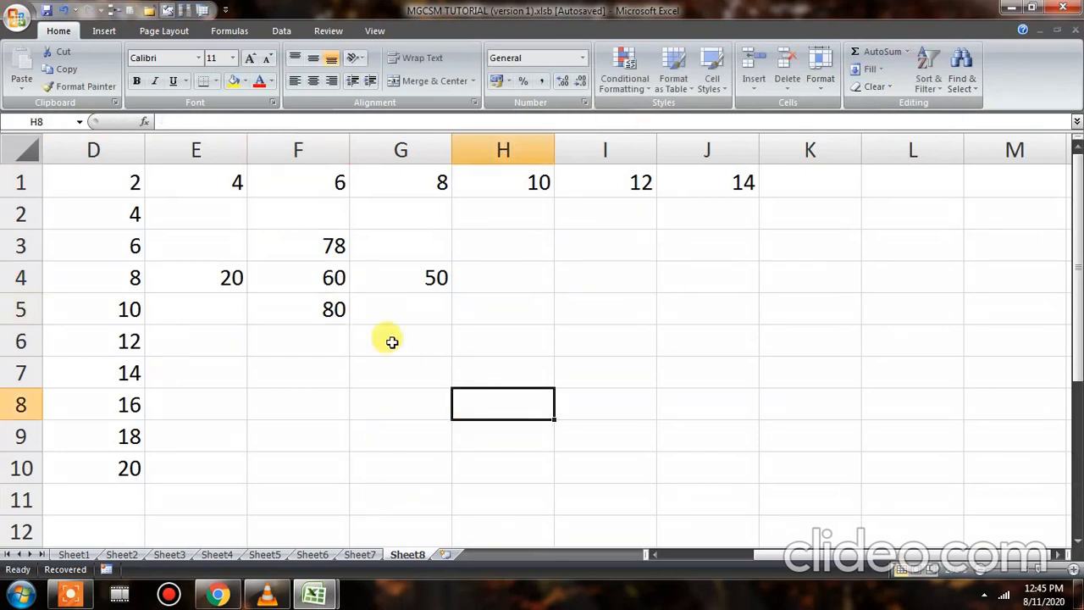
Step: Fill cell F4 down from F3, and refill it rightward with the value of E4
click(339, 277)
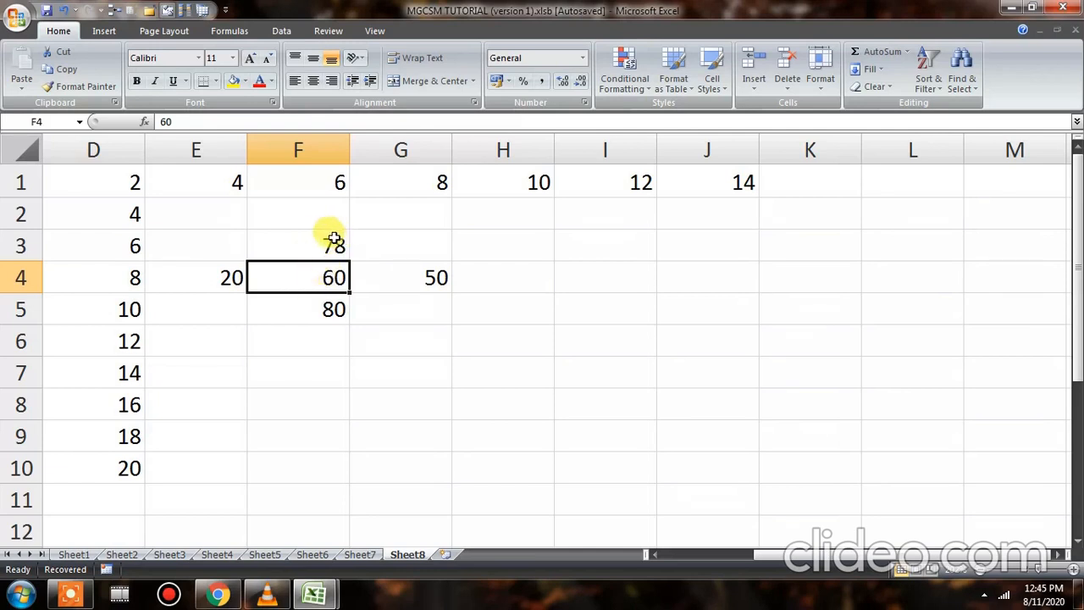
click(880, 72)
click(885, 88)
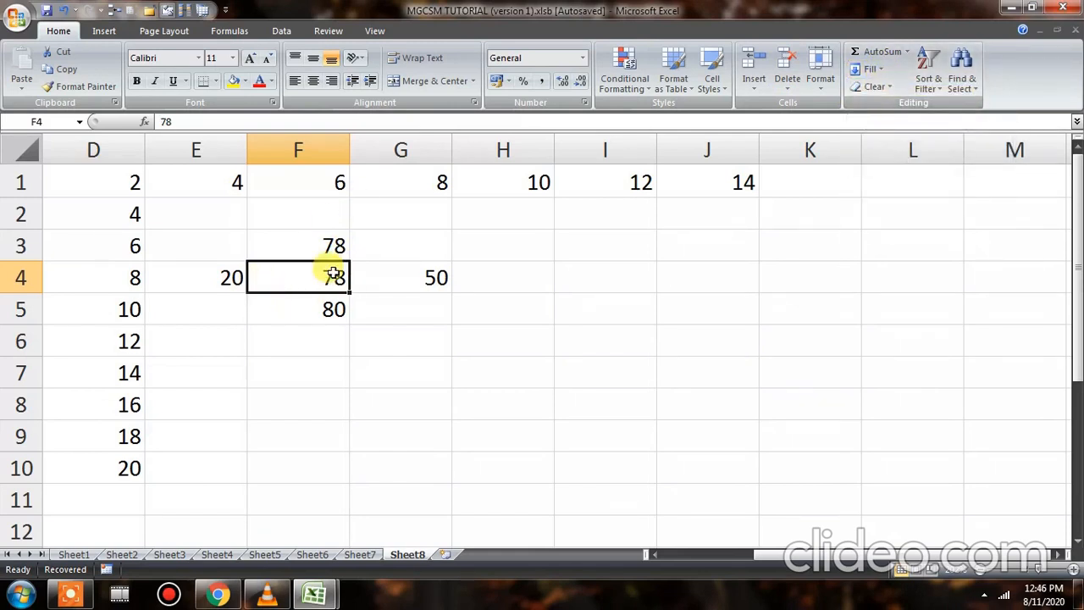
click(871, 70)
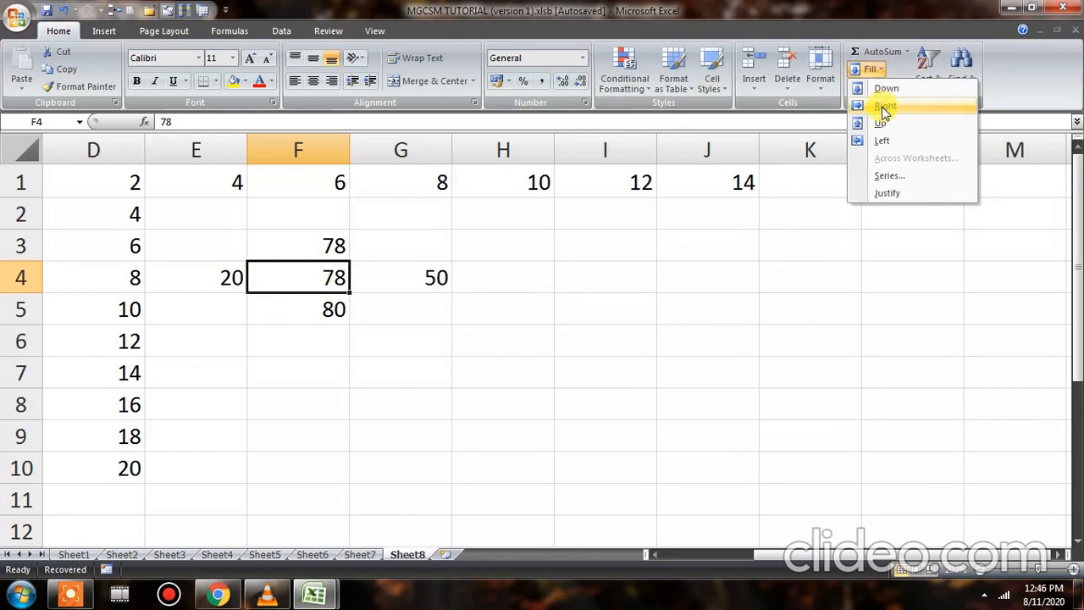
click(884, 109)
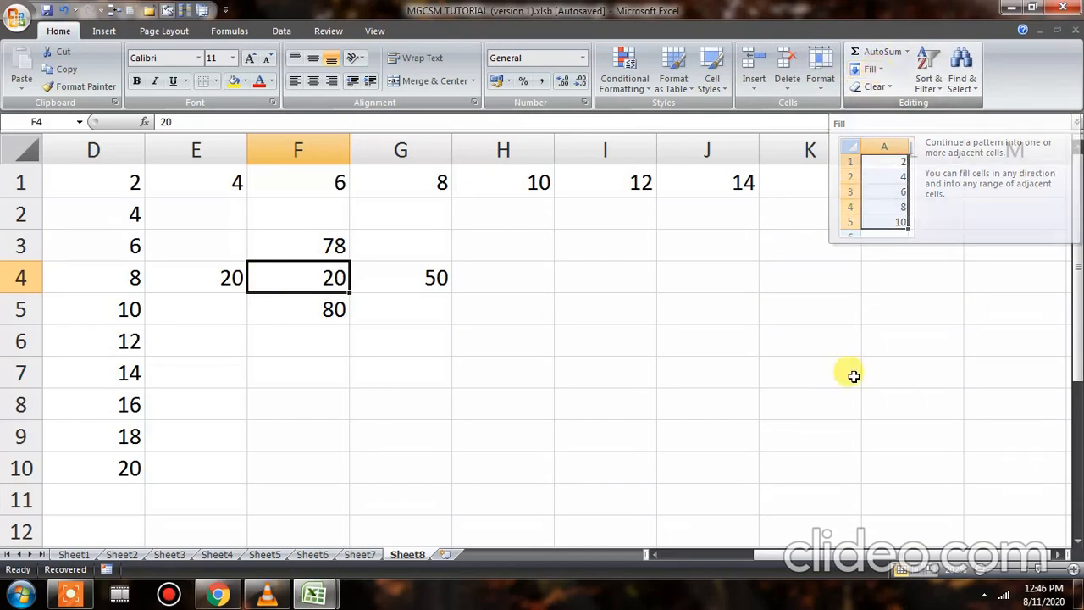
Step: Clear everything, contents and formats, from the range A1:D10 and undo the clearing
drag(886, 557, 773, 556)
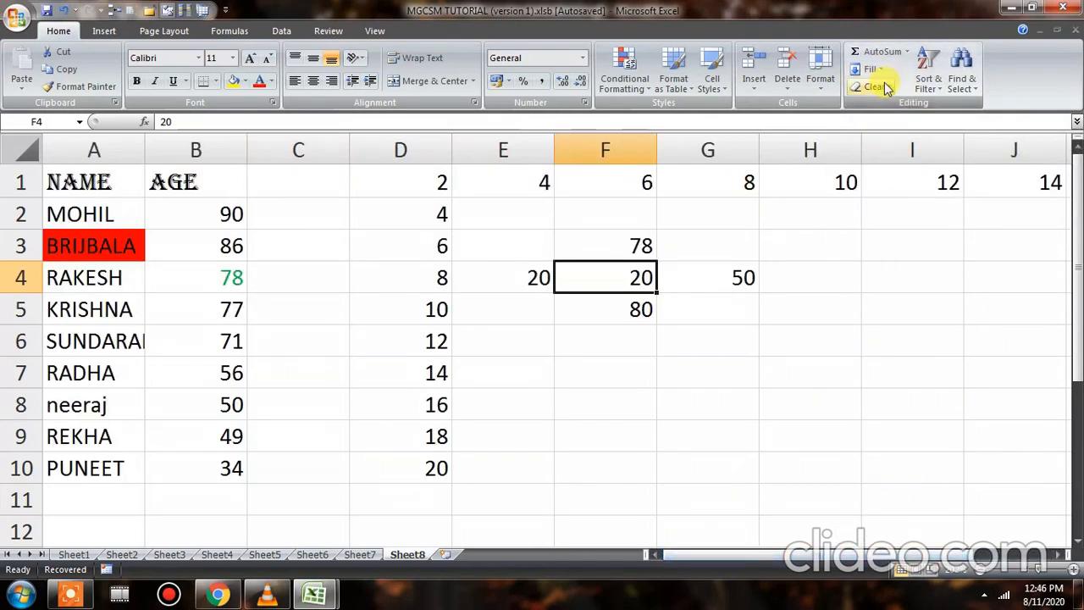
click(483, 468)
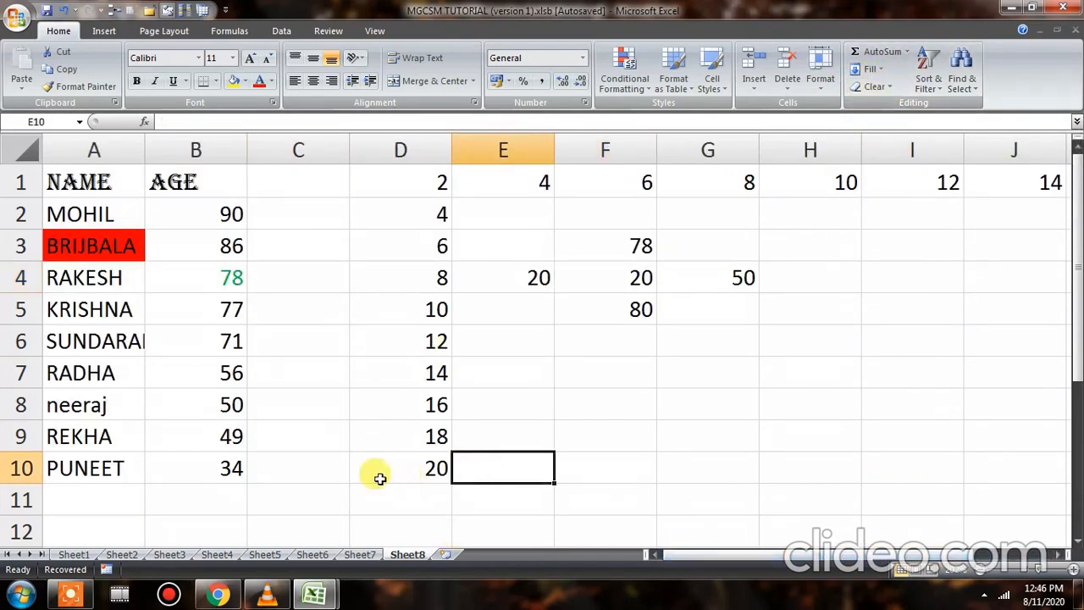
drag(434, 476, 67, 181)
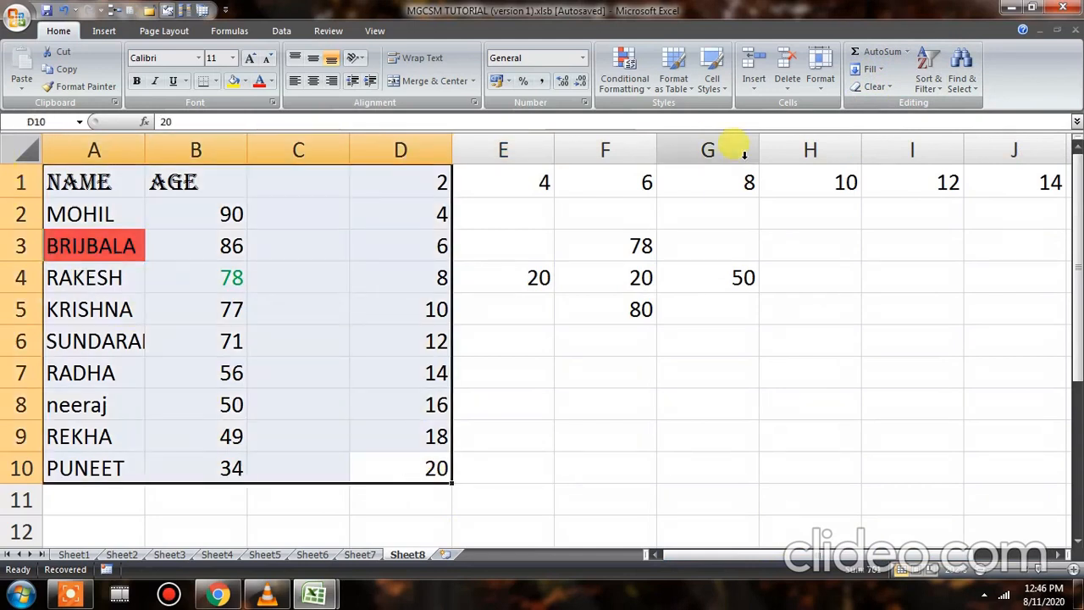
click(875, 87)
click(891, 107)
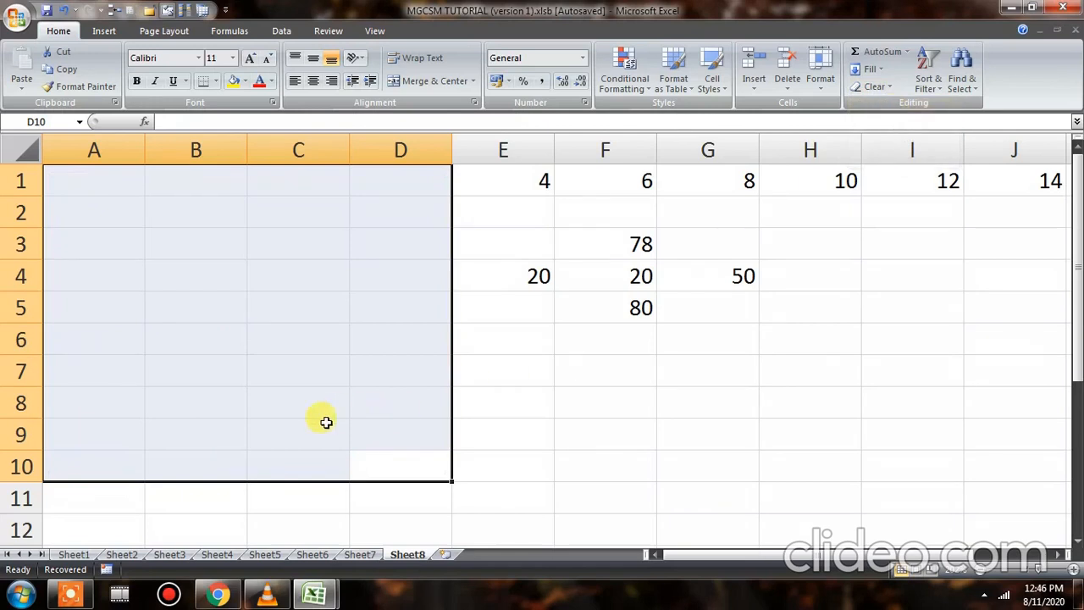
key(ctrl+z)
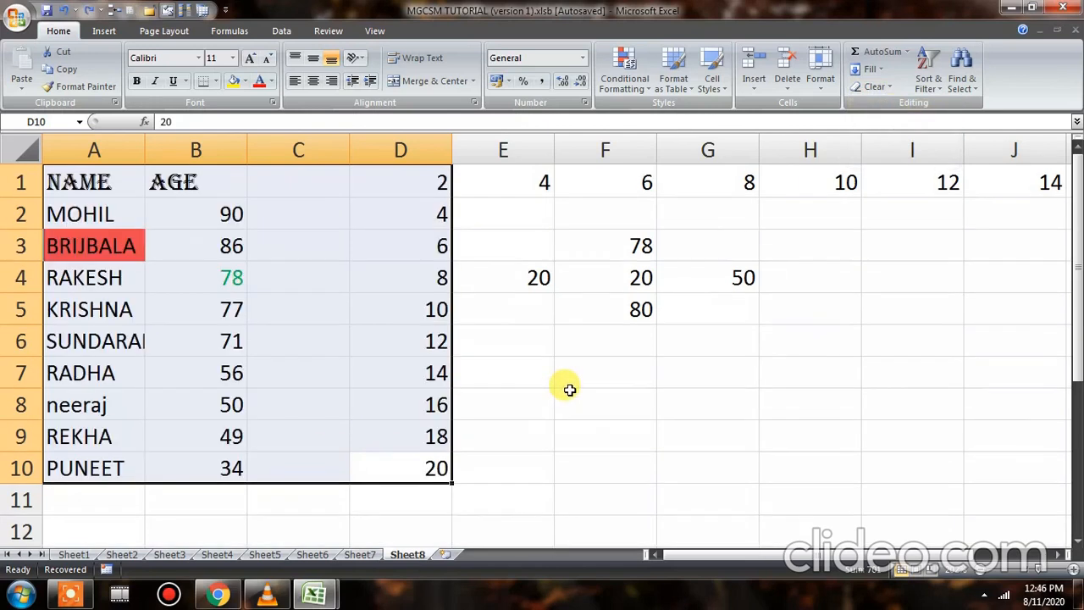
Step: Clear only the formats of the range A1:D10 and undo the clearing
click(888, 90)
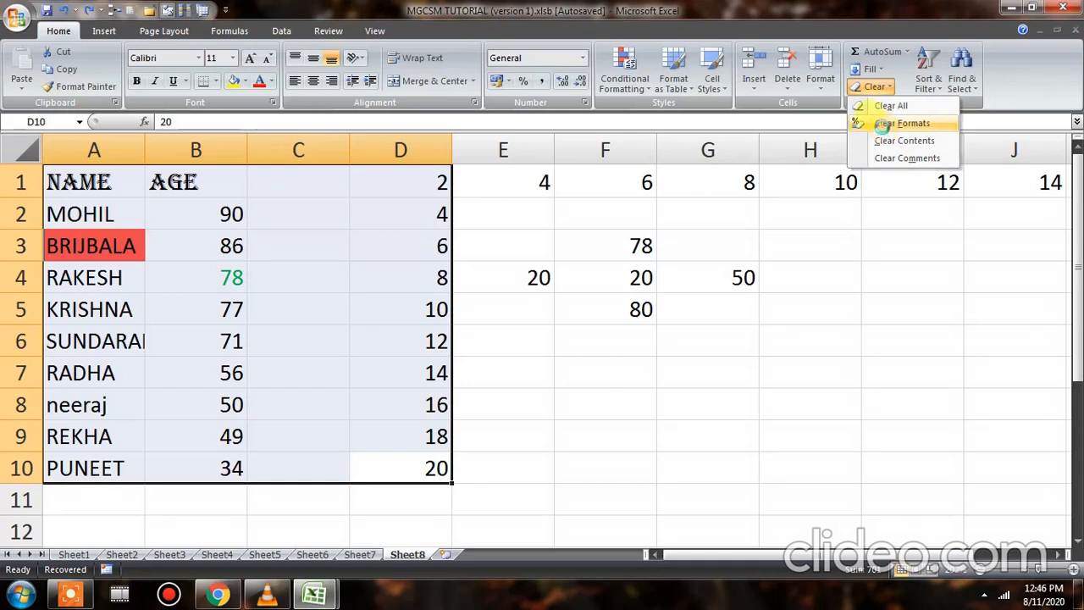
click(885, 127)
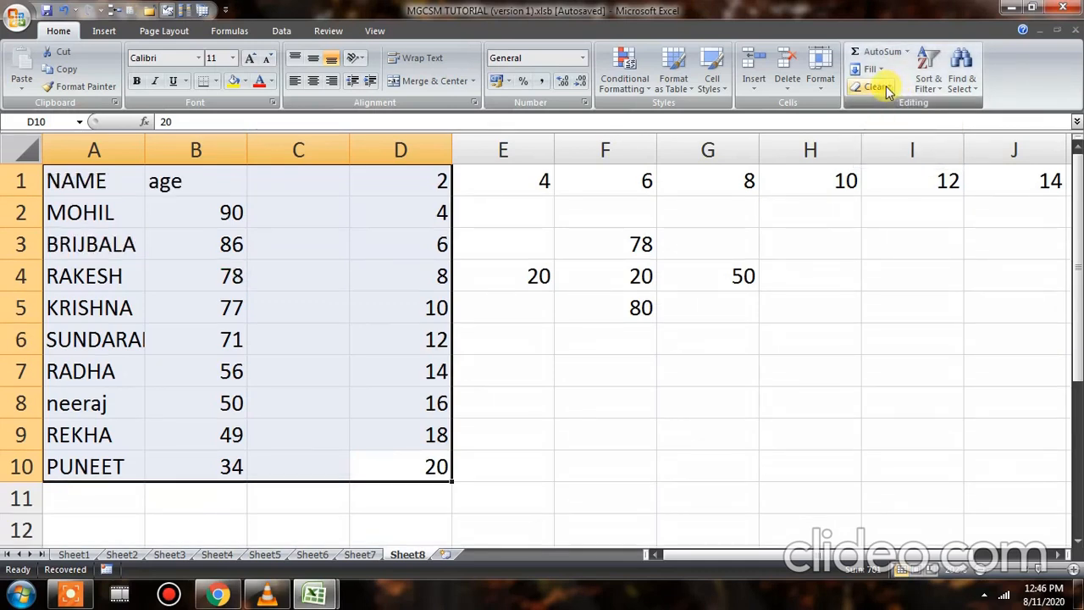
click(885, 88)
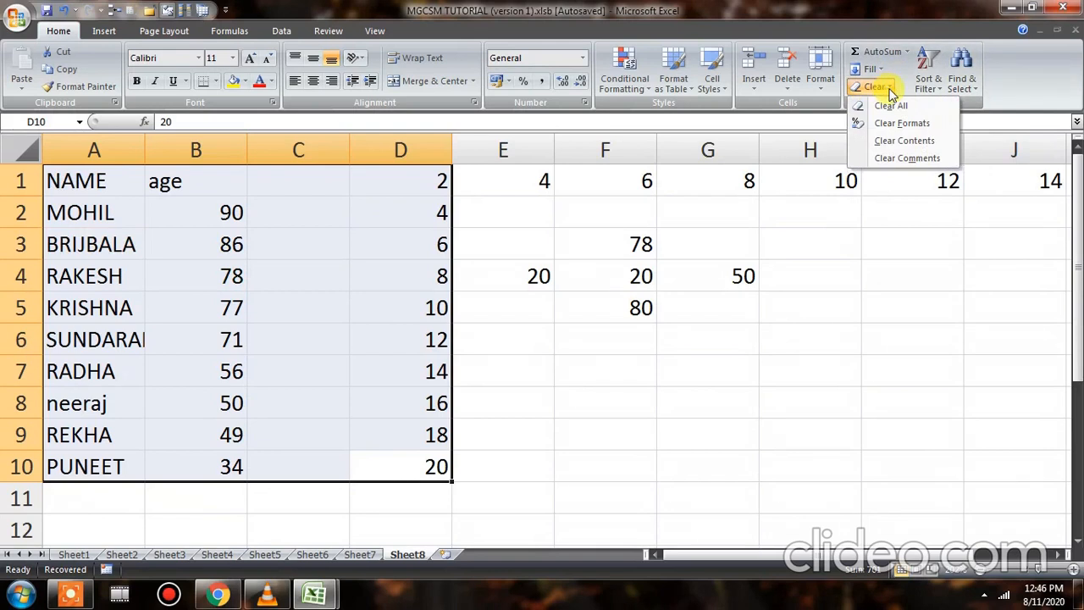
click(915, 278)
key(ctrl+z)
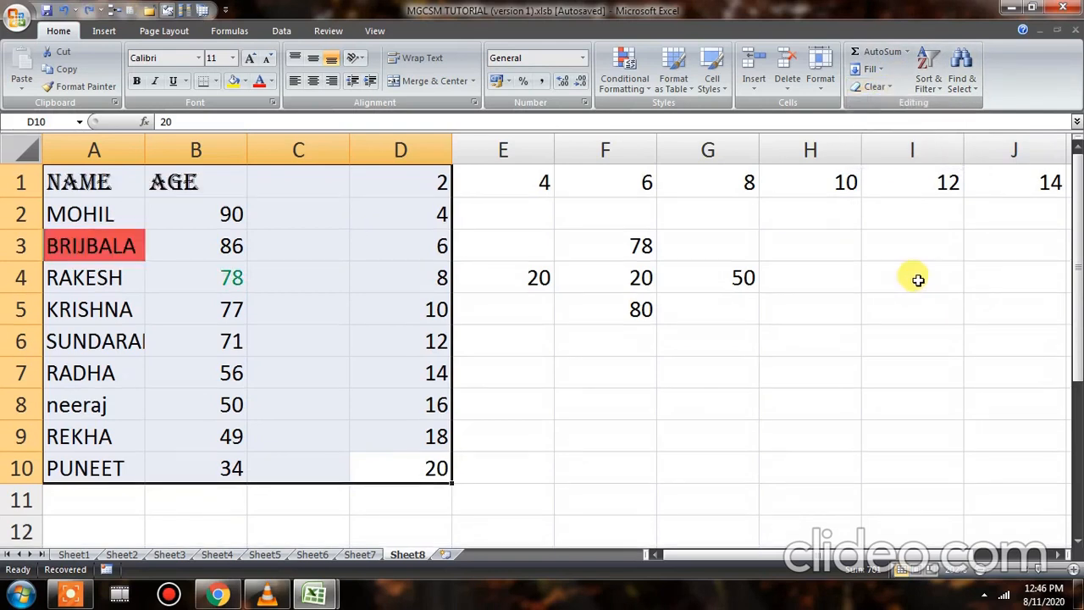
Step: Clear only the contents of the range A1:D10 and undo the clearing
click(877, 87)
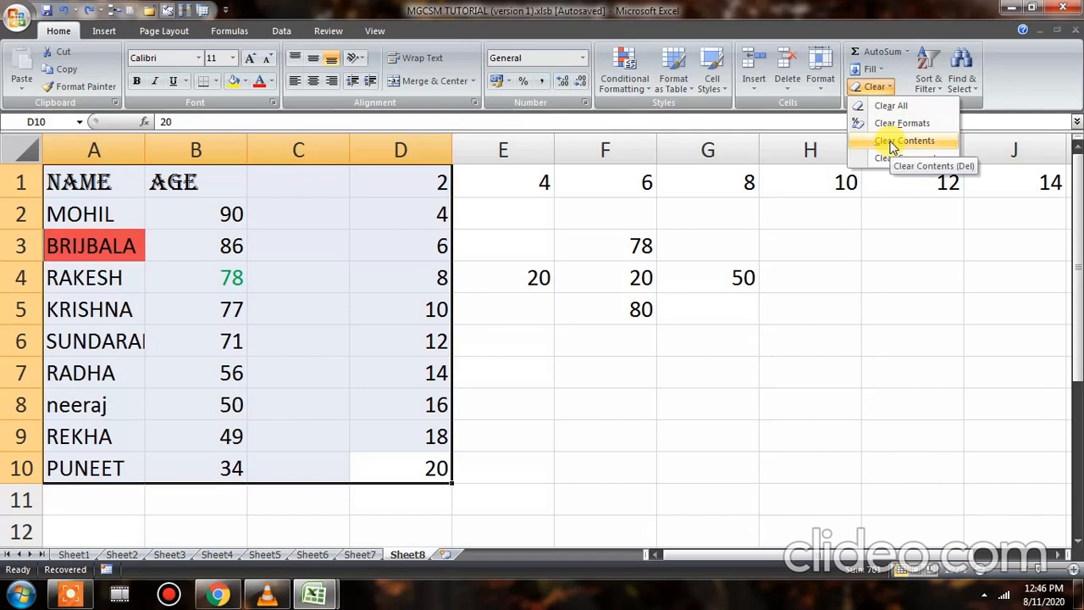
click(892, 143)
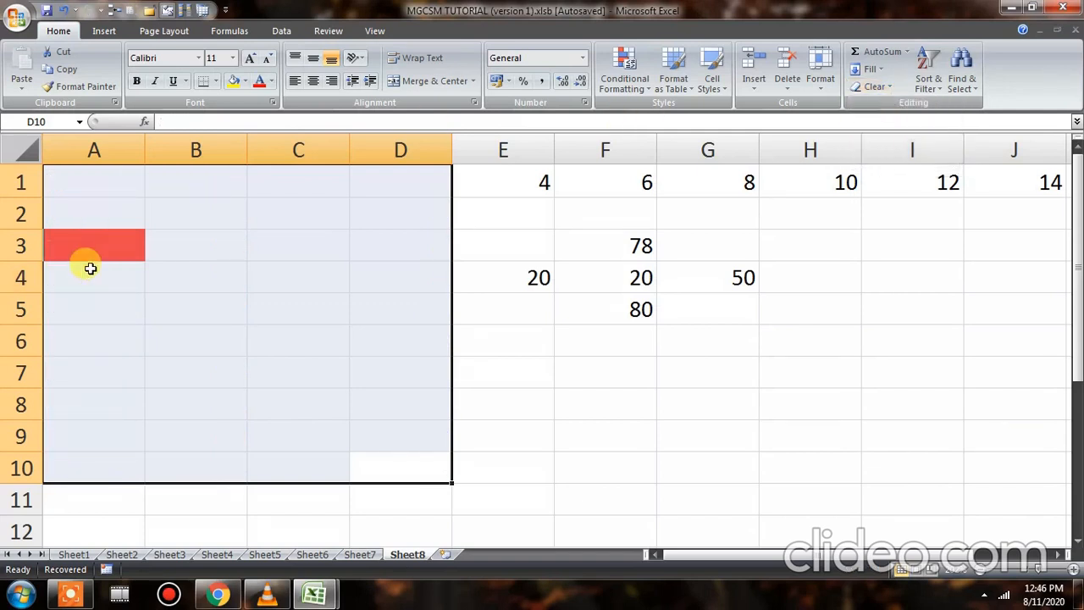
key(ctrl+z)
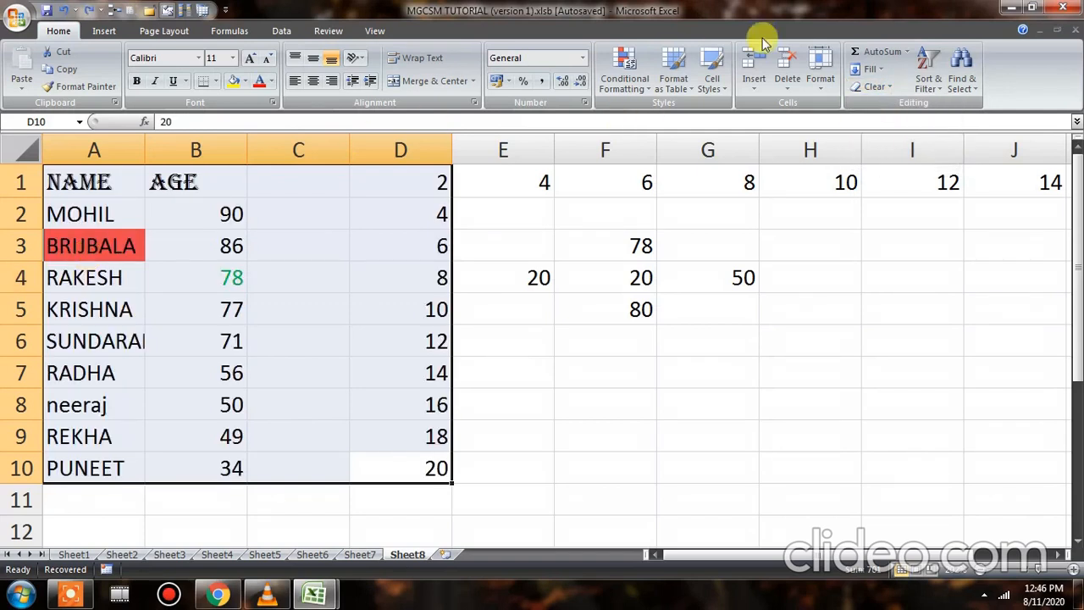
click(877, 87)
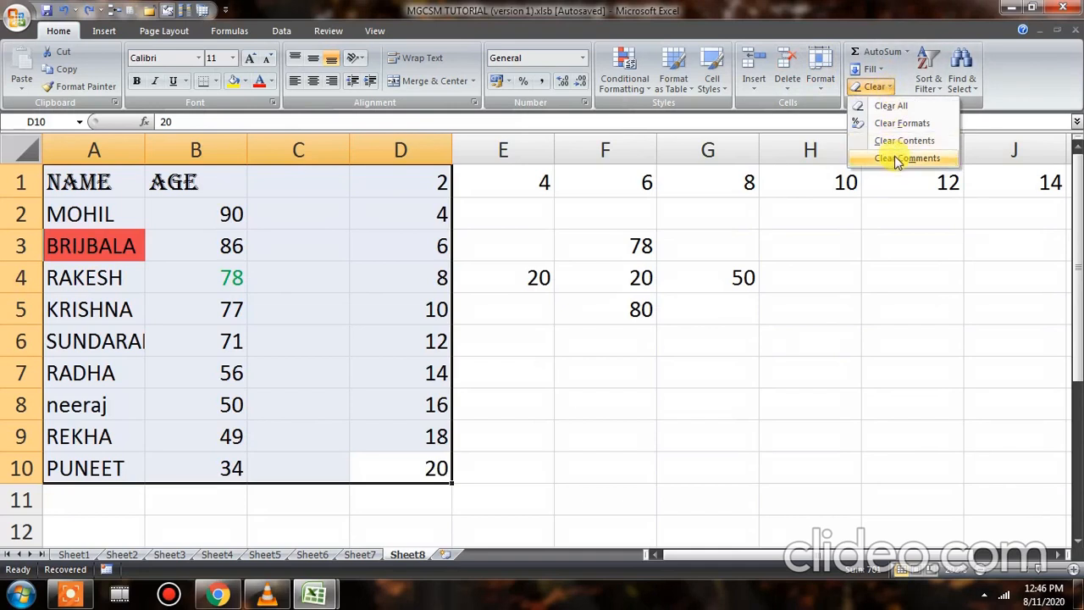
click(838, 361)
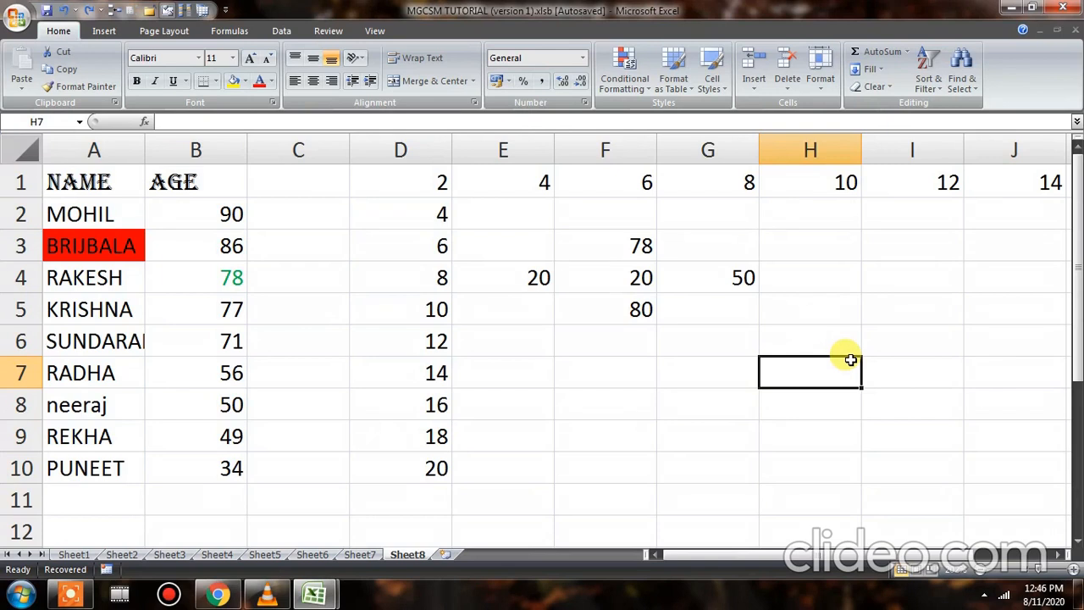
click(329, 32)
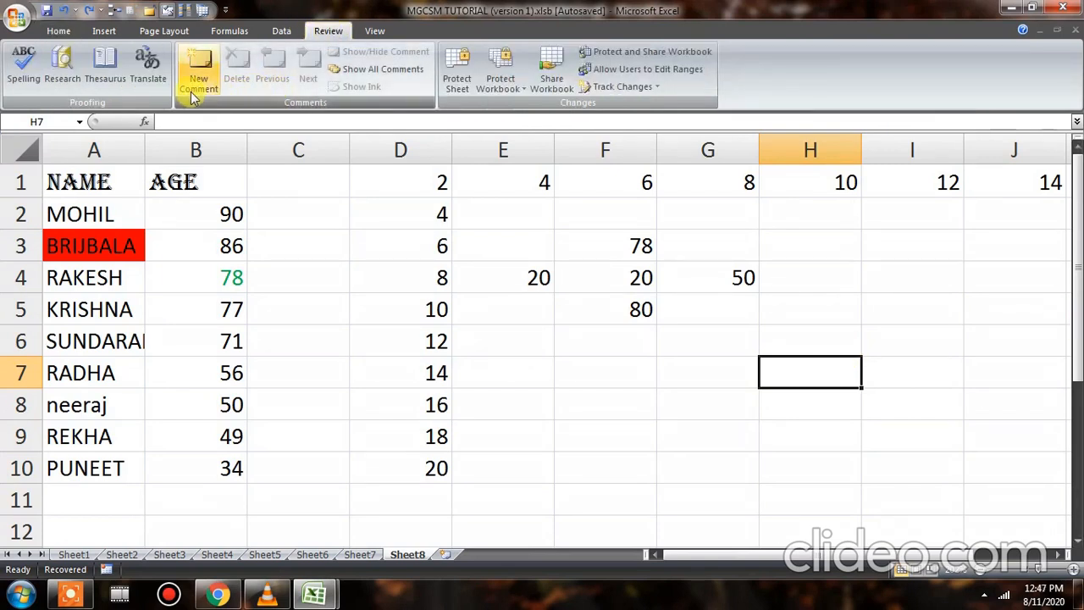
click(59, 30)
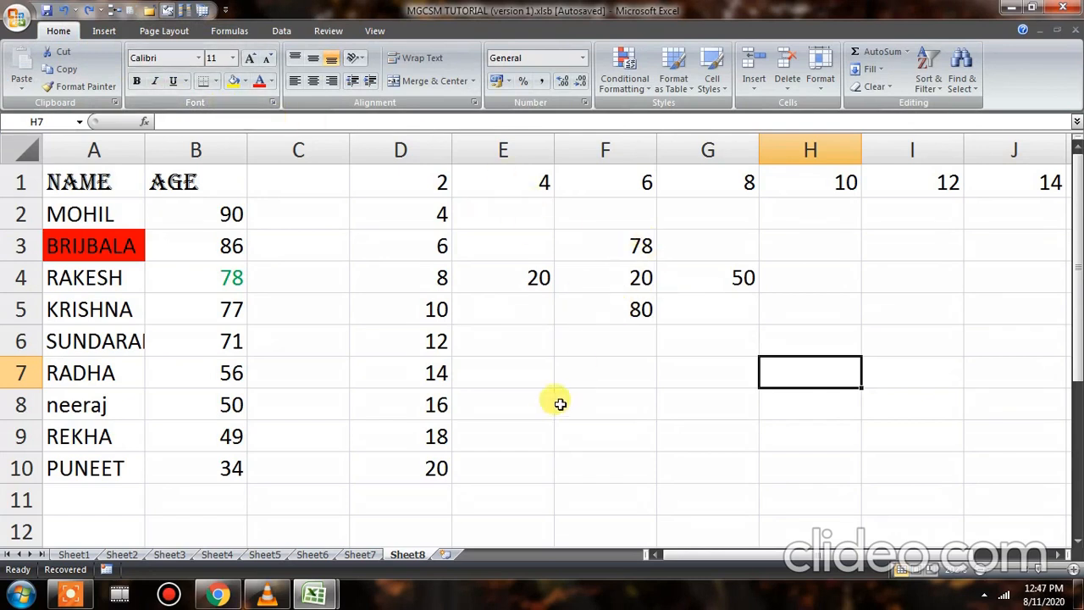
Step: Use Find to search the worksheet for the person's name listed in cell A4
click(966, 78)
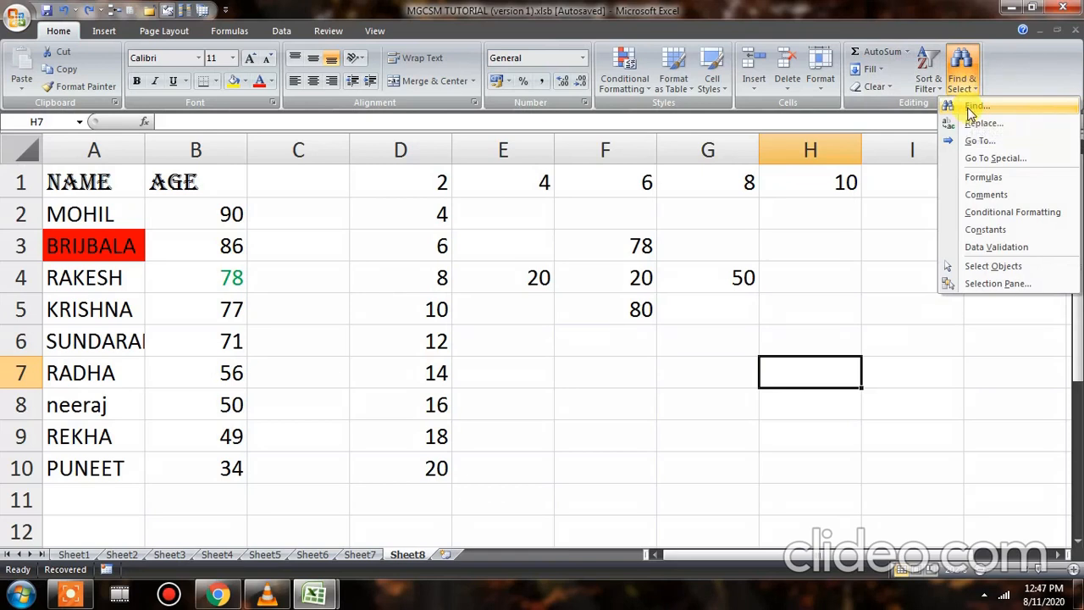
click(970, 108)
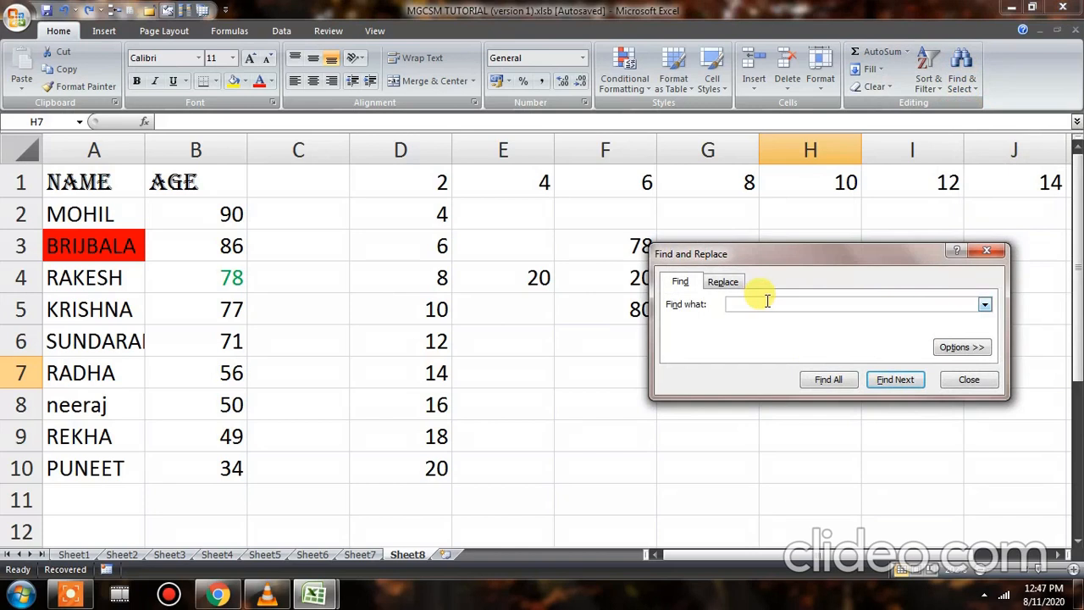
text(rakesh)
key(Return)
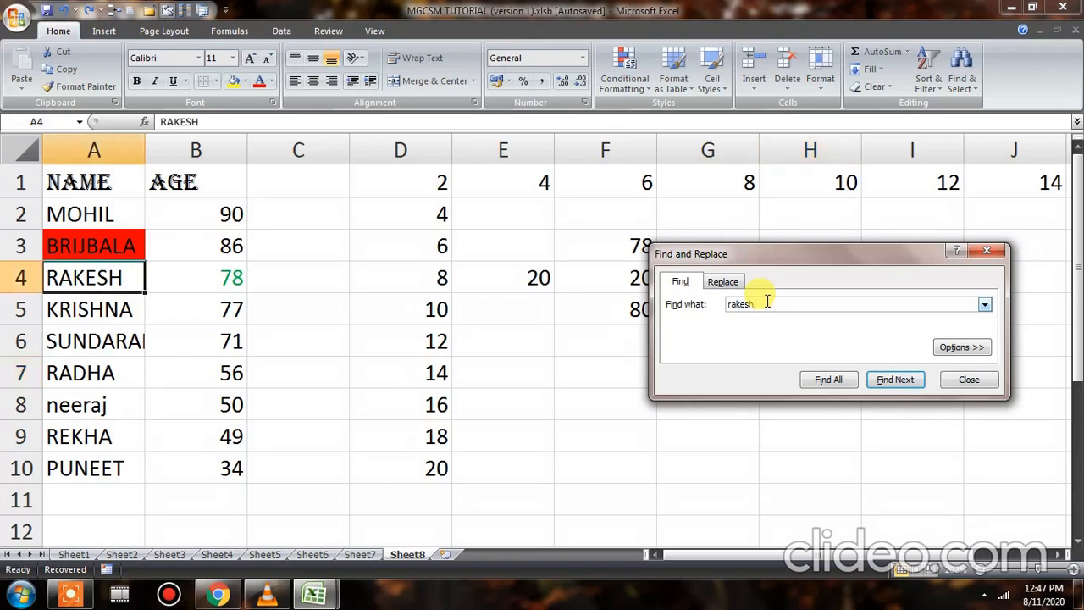
Step: Use Find to search the worksheet for the person's name listed in cell A7
key(BackSpace)
key(BackSpace)
key(BackSpace)
text(dha)
key(Return)
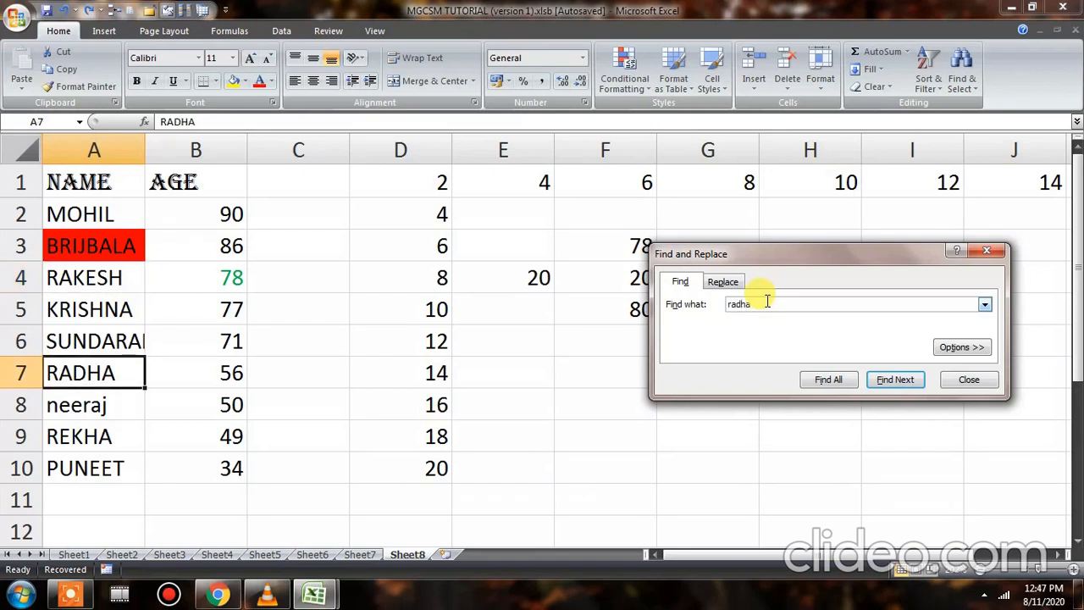
Step: Replace the person's name found in cell A7 with a different first name and close Find and Replace
click(729, 285)
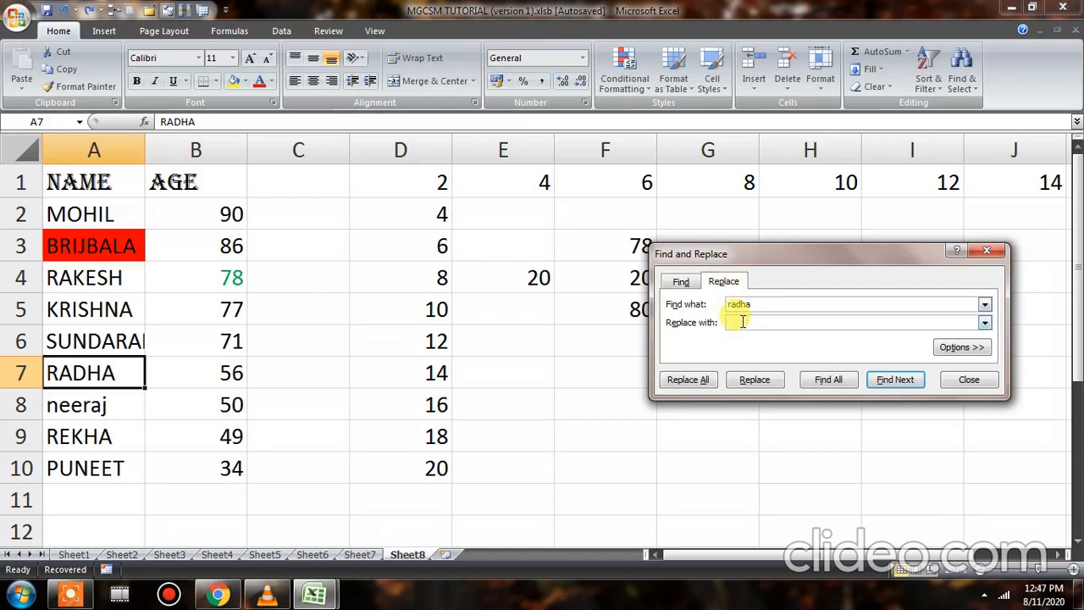
text(shyam)
click(755, 379)
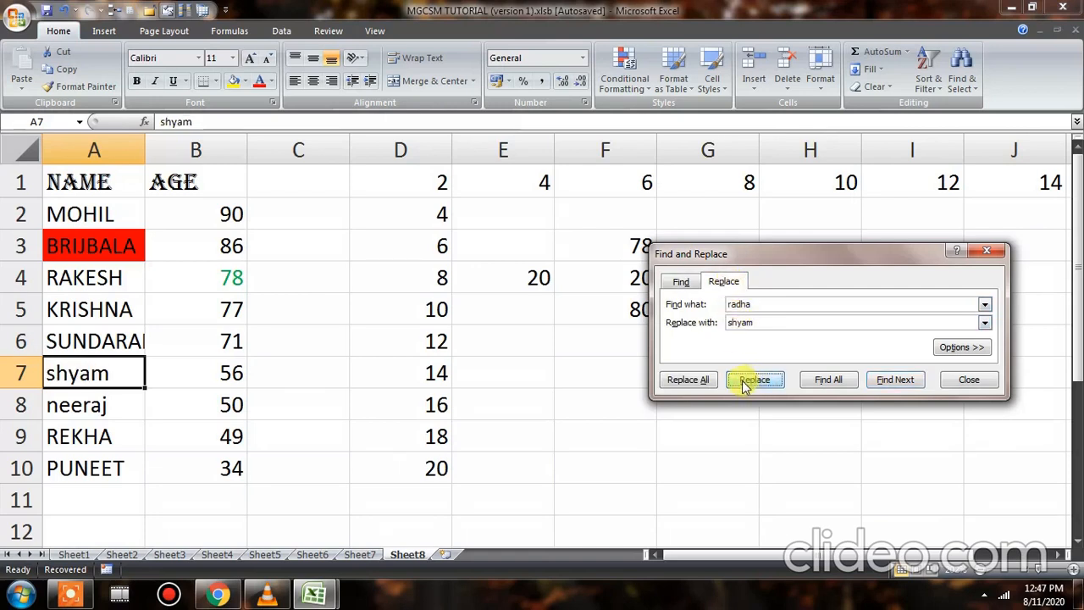
click(991, 253)
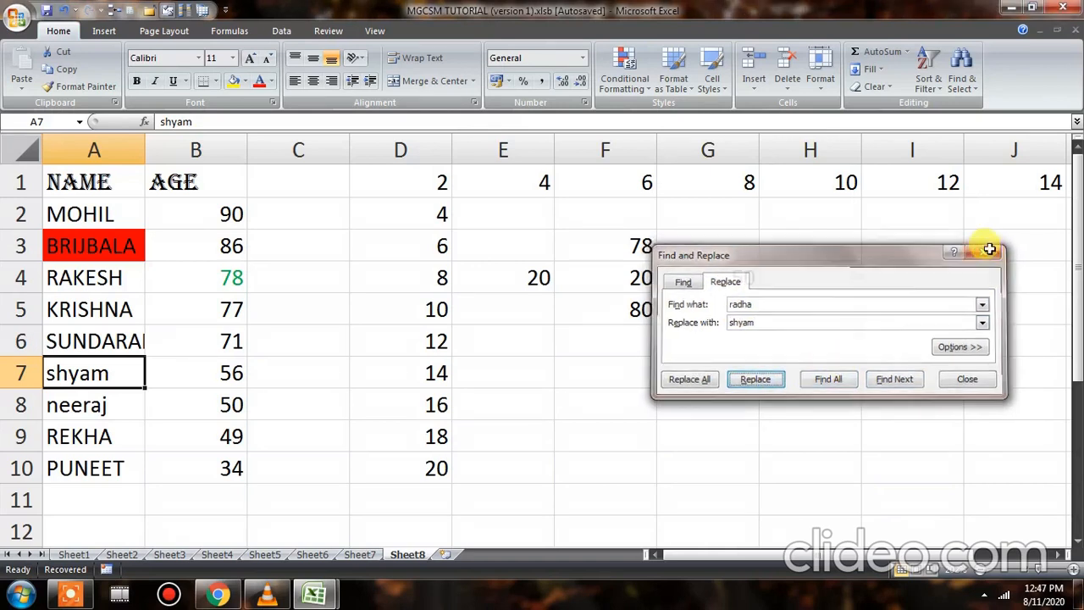
Step: Use Go To to jump to cell A1
click(961, 83)
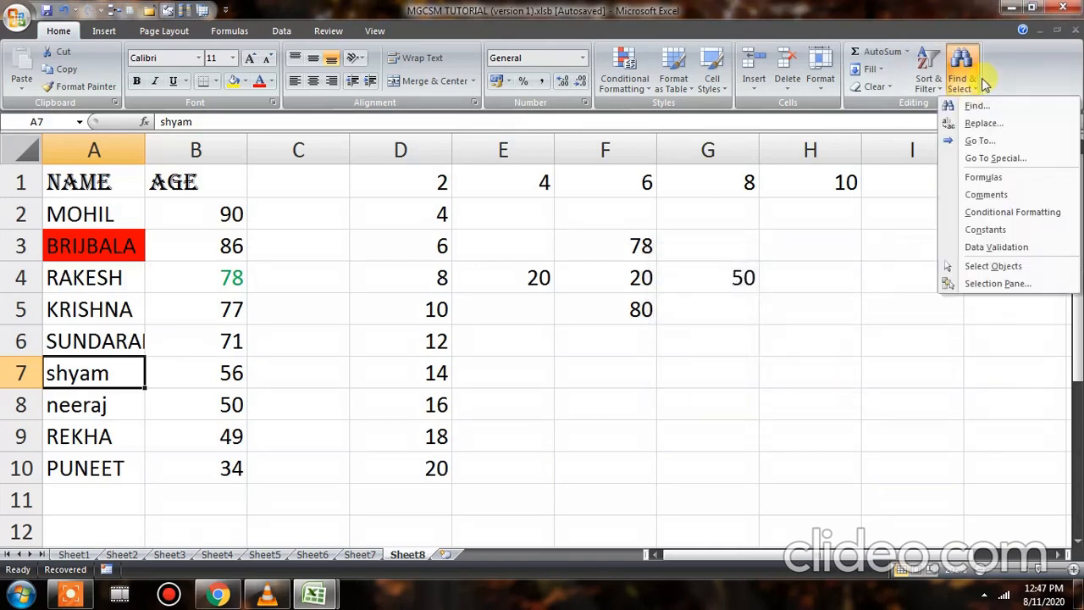
click(980, 143)
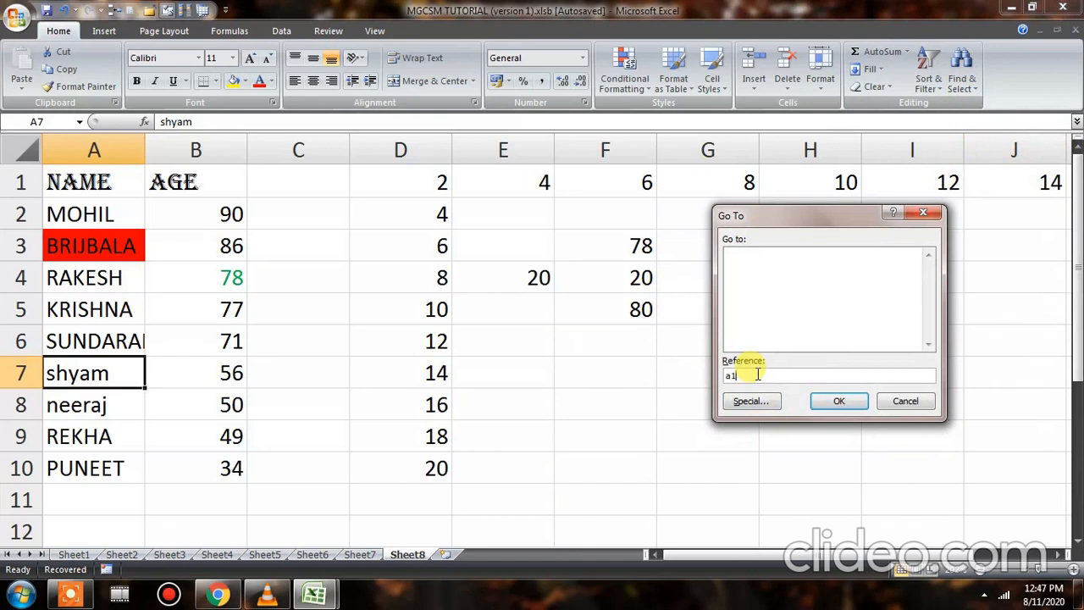
text(a1)
key(Return)
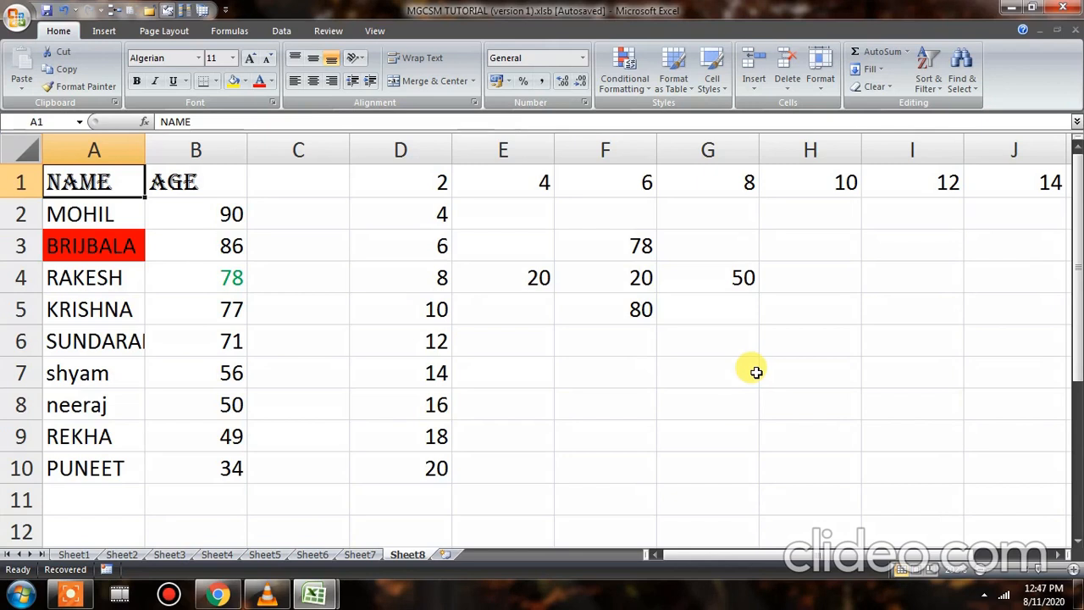
Step: Use Go To to jump to cell A50, and return the view to the table at the start of the sheet
key(F5)
key(BackSpace)
text(a50)
key(Return)
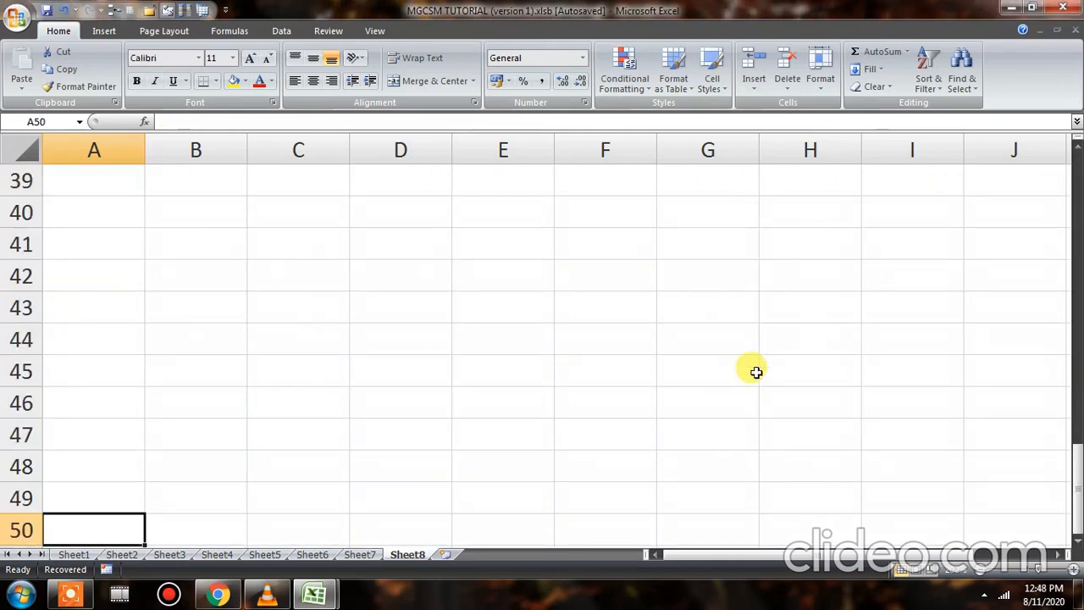
scroll(244, 464, up, 13)
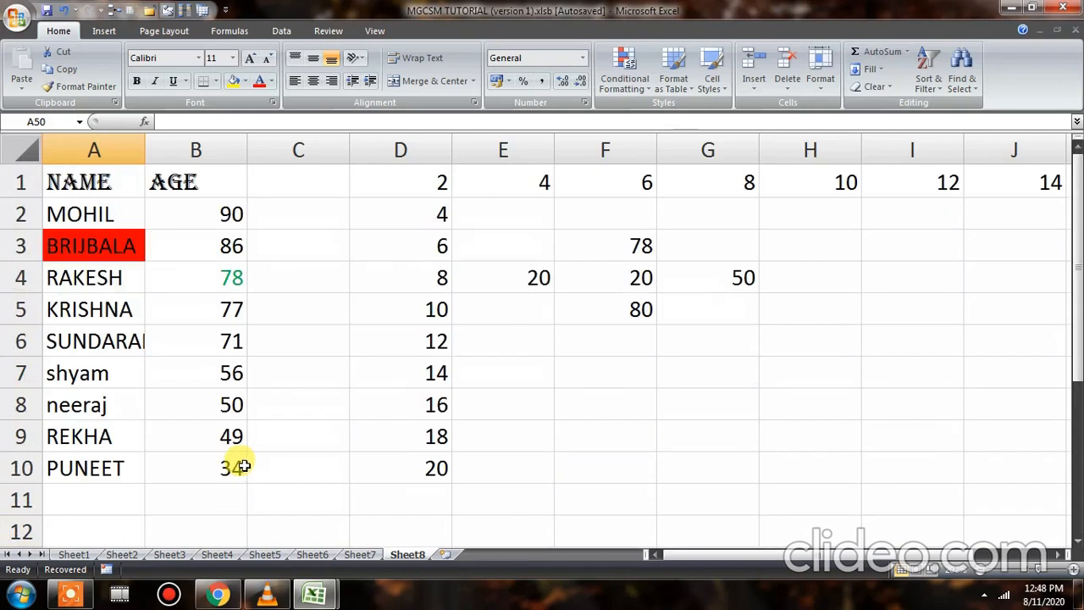
click(976, 88)
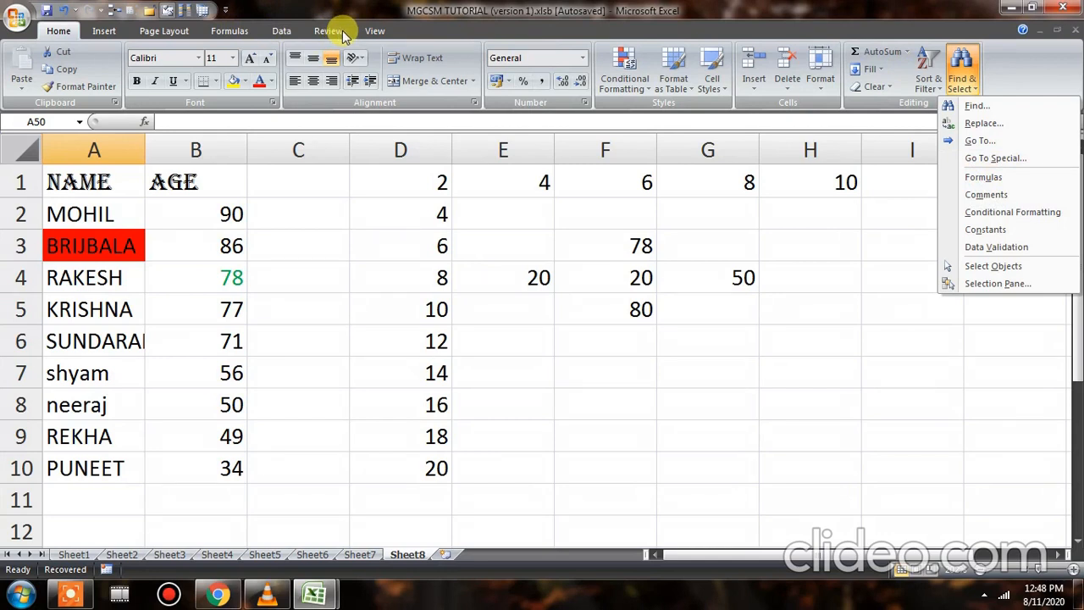
click(755, 377)
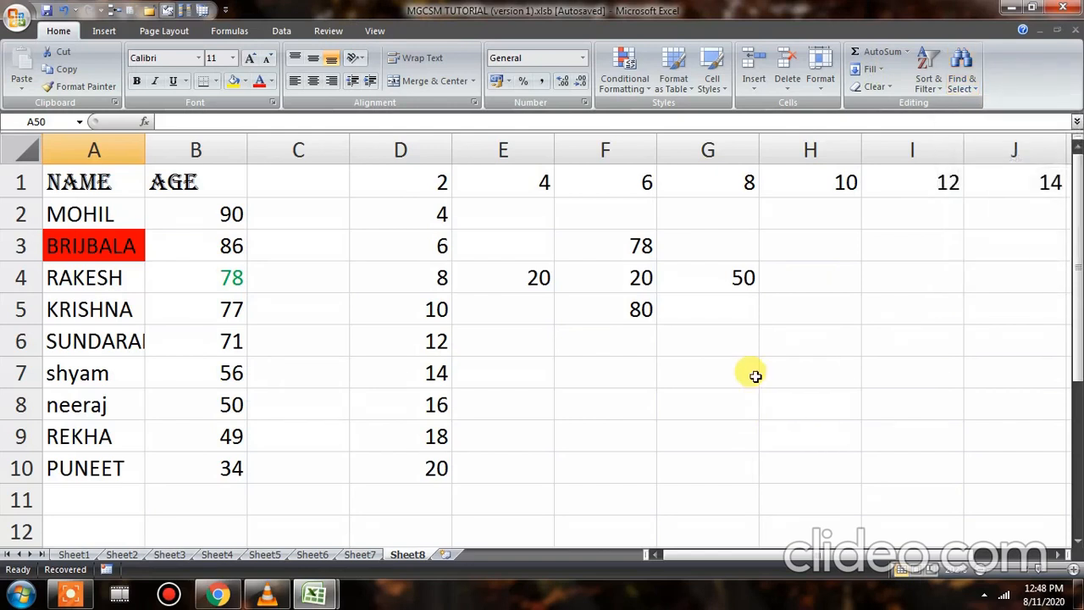